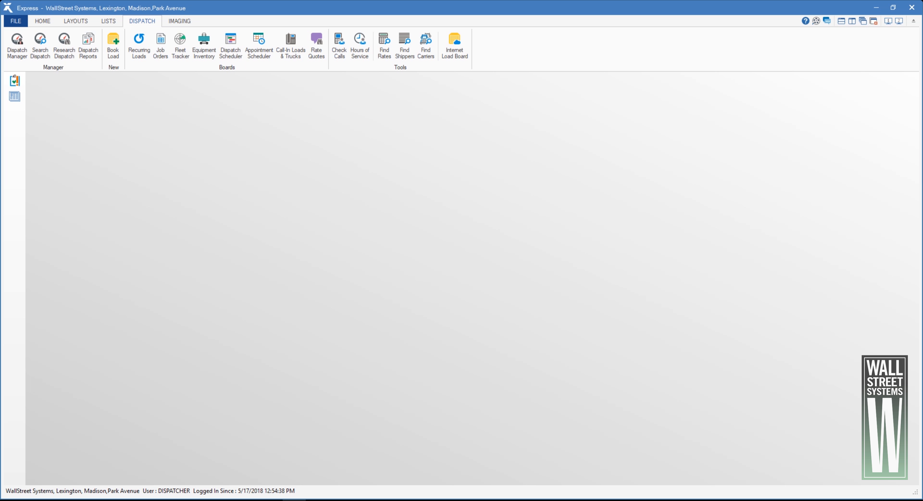
Examine the search criteria offered by Search Dispatch.
left_click(40, 45)
left_click(128, 106)
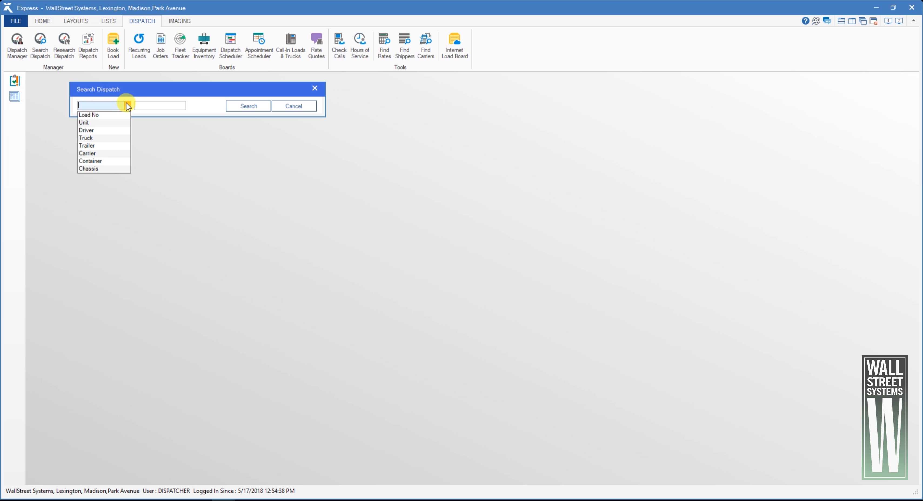
left_click(103, 119)
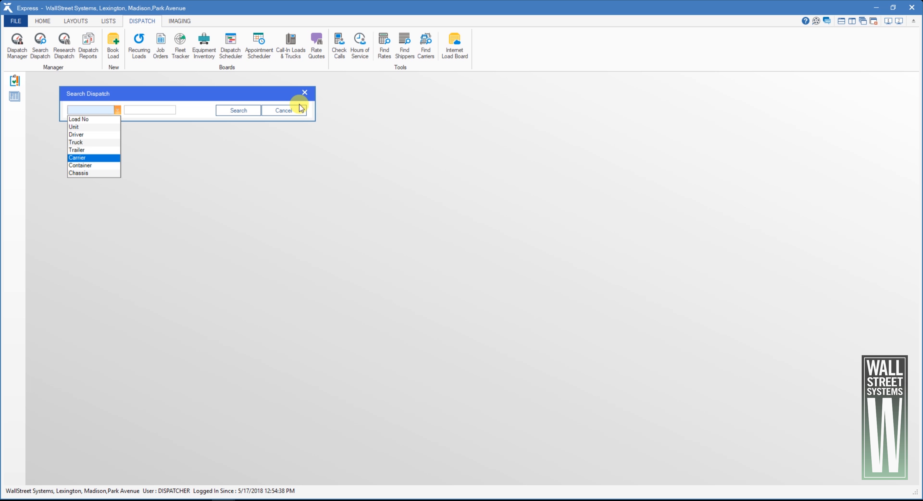
left_click(304, 93)
left_click(304, 93)
Open the intermodal load with container CONT123456 from the Dispatch Manager and bring up its dispatch summary.
left_click(14, 49)
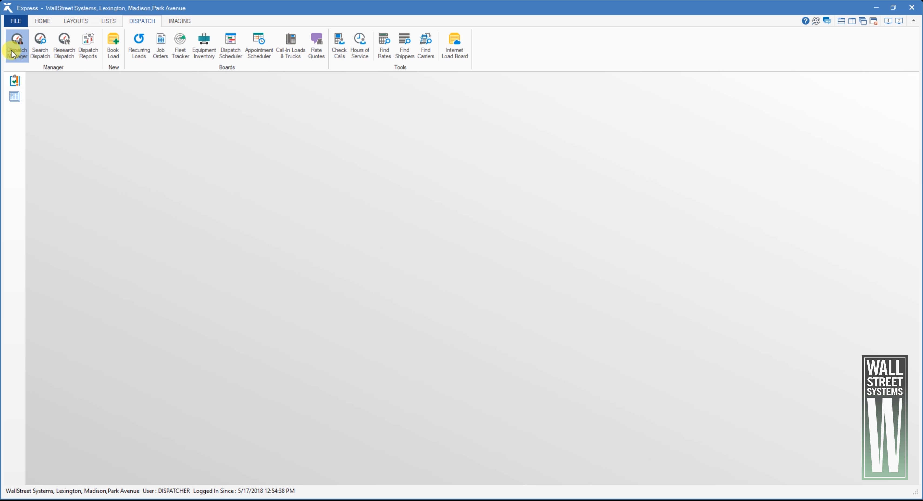
double_click(585, 166)
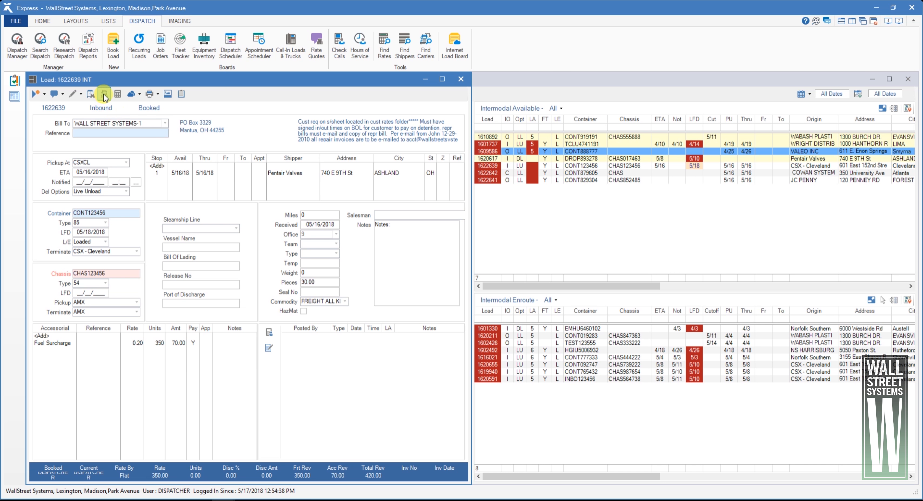
left_click(104, 95)
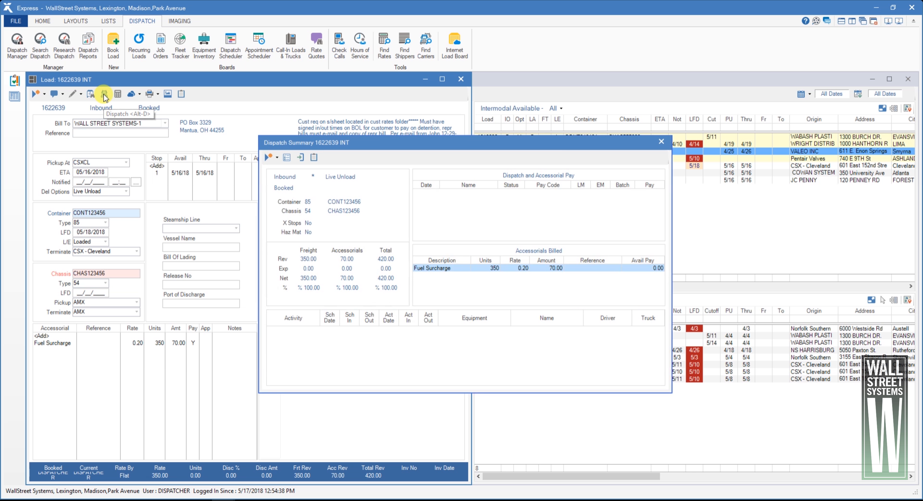
right_click(567, 169)
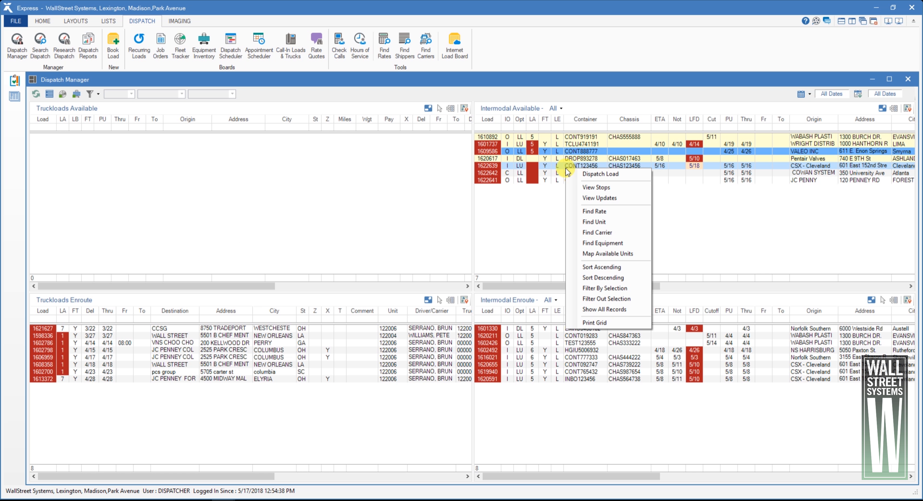
left_click(603, 174)
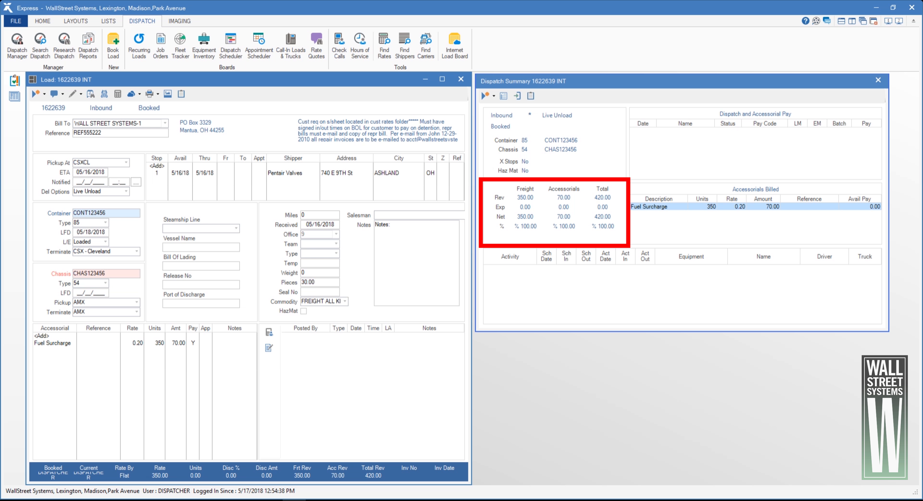
Create a driver dispatch for the load and assign it to unit 122006.
left_click(491, 96)
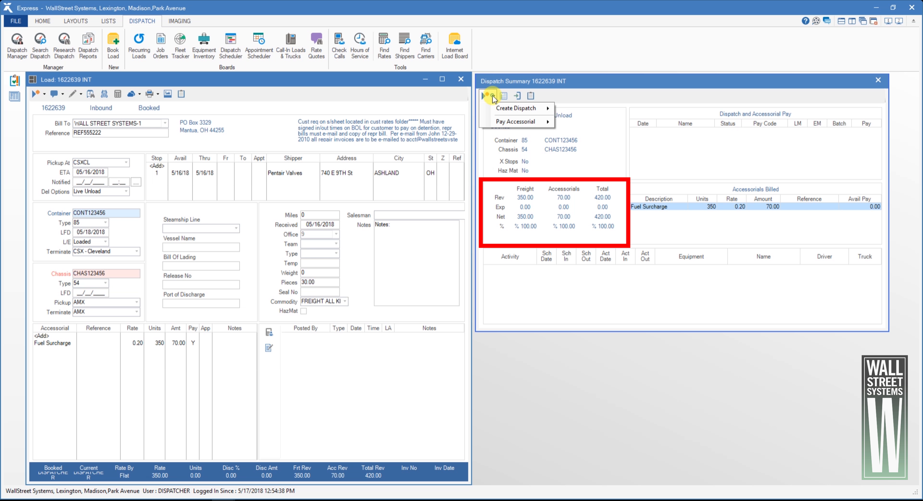
left_click(495, 97)
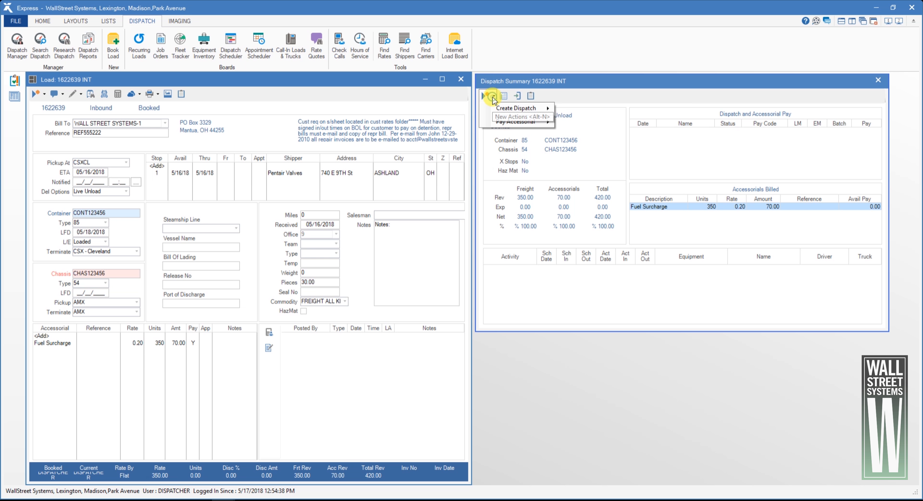
mouse_move(524, 110)
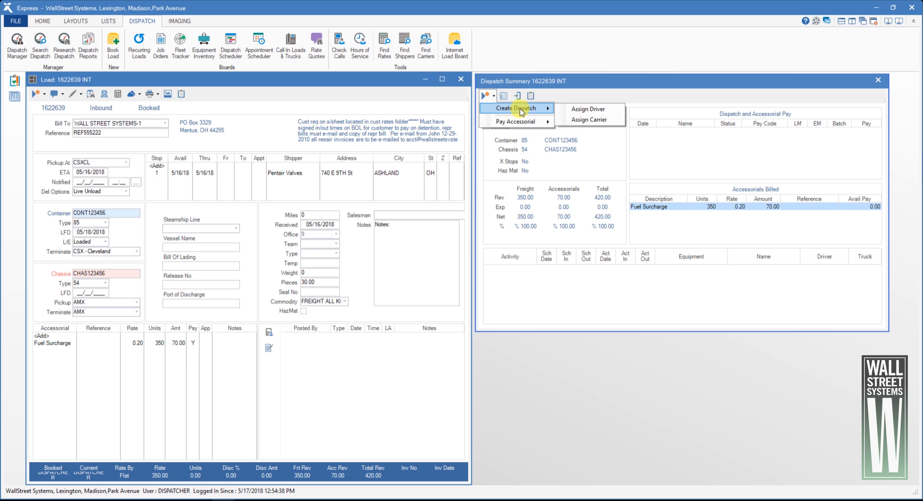
left_click(582, 110)
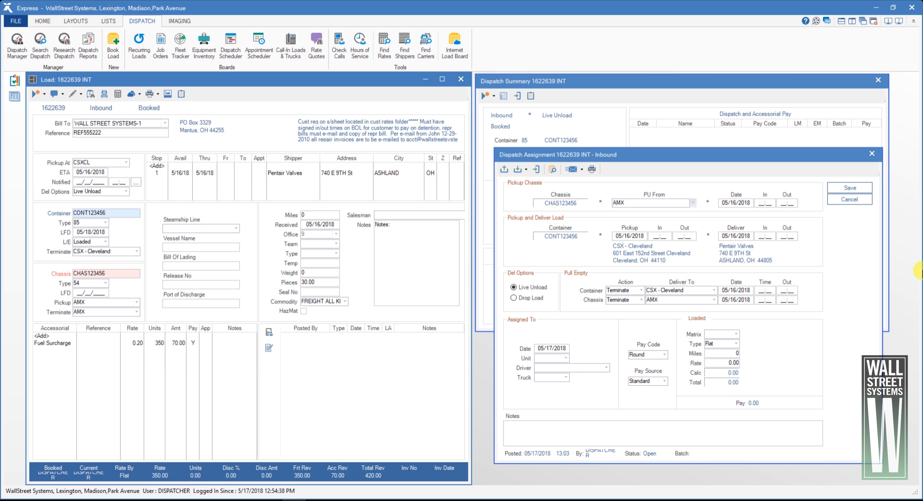
left_click(561, 359)
type("122")
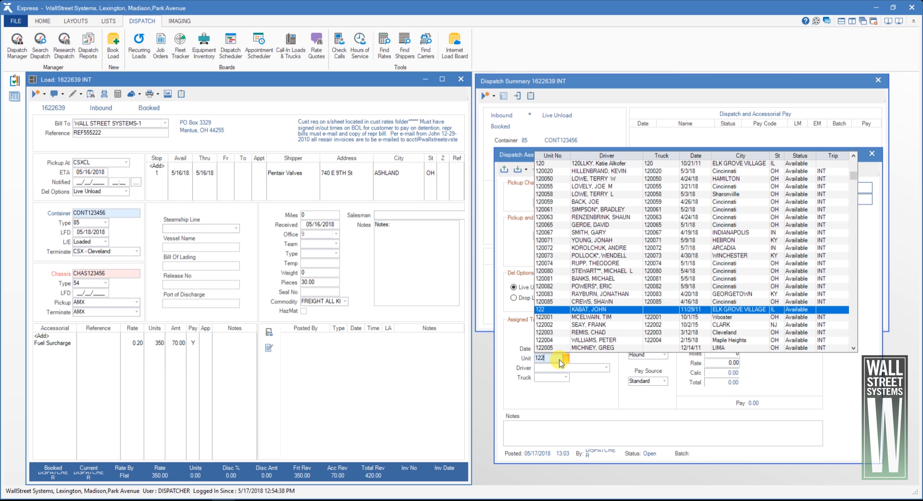
type("006")
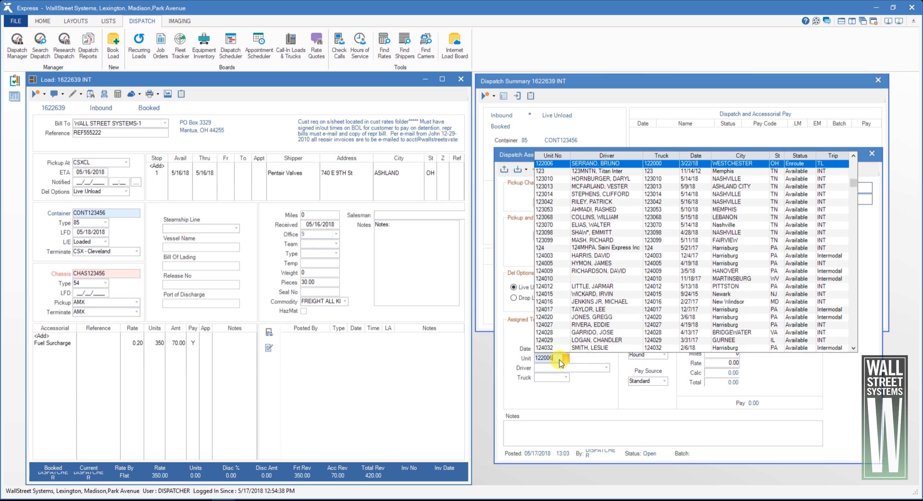
key("Tab")
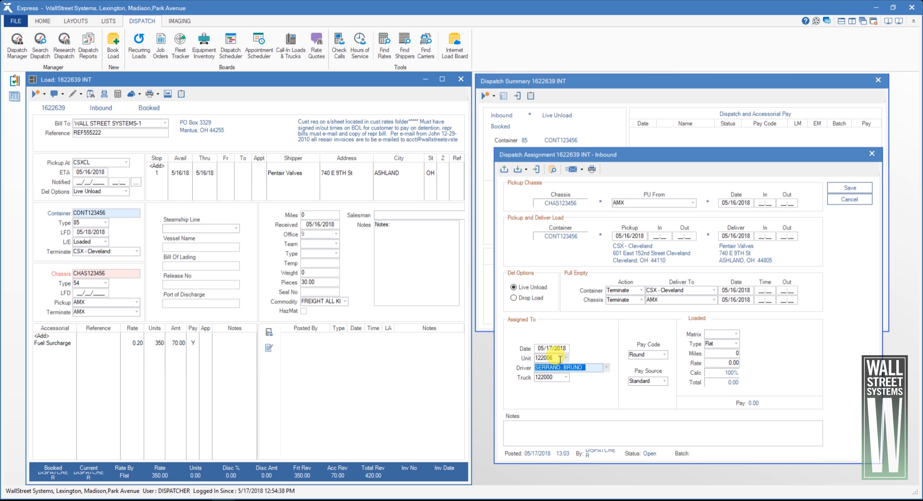
Use pay code Round and pay source Standard for the assignment, and set the loaded rate to 250.
left_click(664, 355)
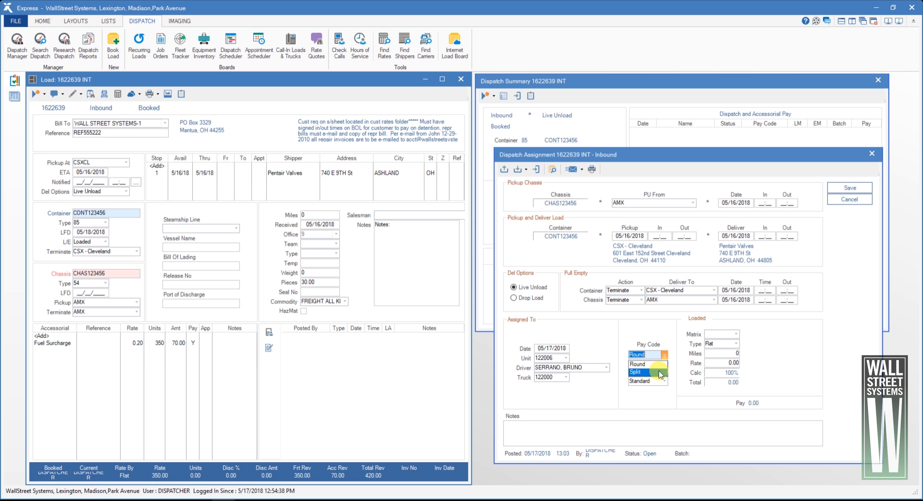
left_click(658, 364)
left_click(665, 386)
left_click(665, 385)
left_click(665, 385)
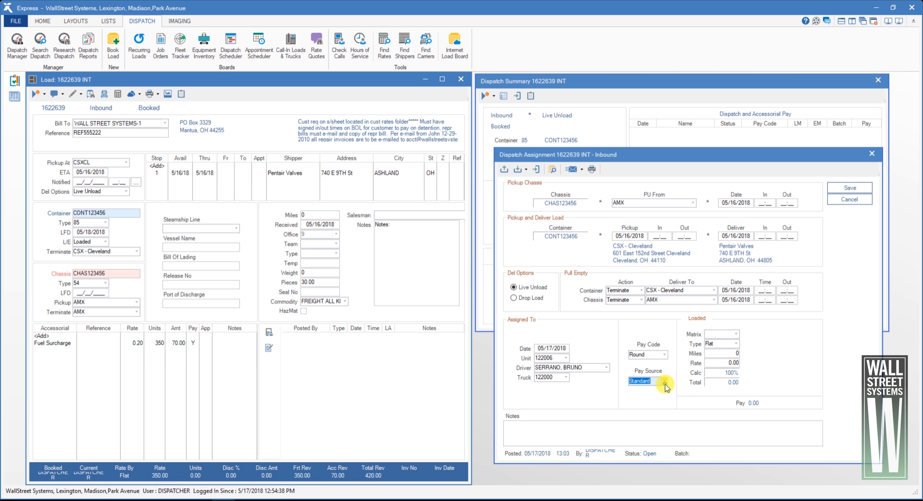
left_click(721, 362)
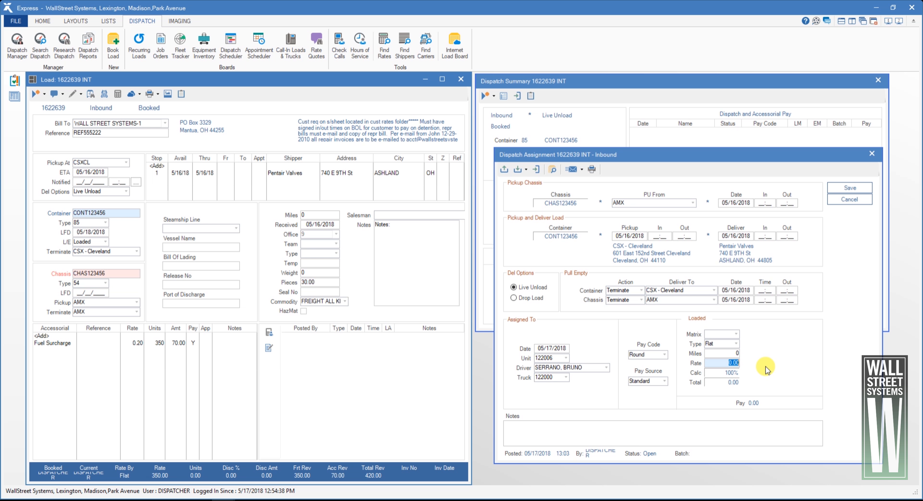
type("250")
key("Tab")
left_click(765, 367)
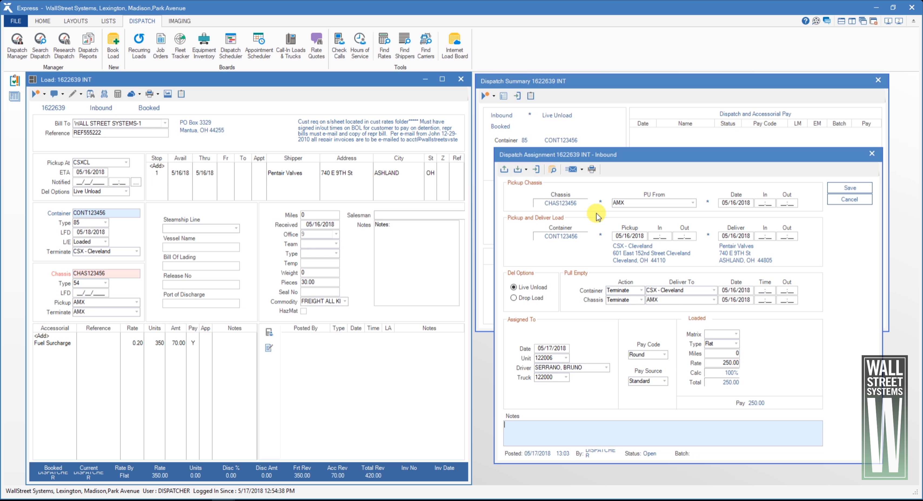
Send the dispatch message to the driver through Mobile Express with data and documentation, and save the dispatch assignment.
left_click(574, 172)
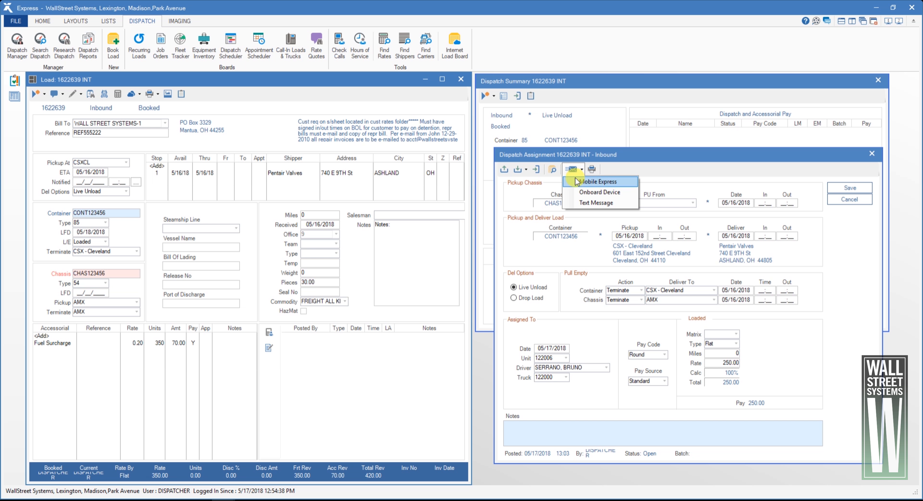
left_click(598, 182)
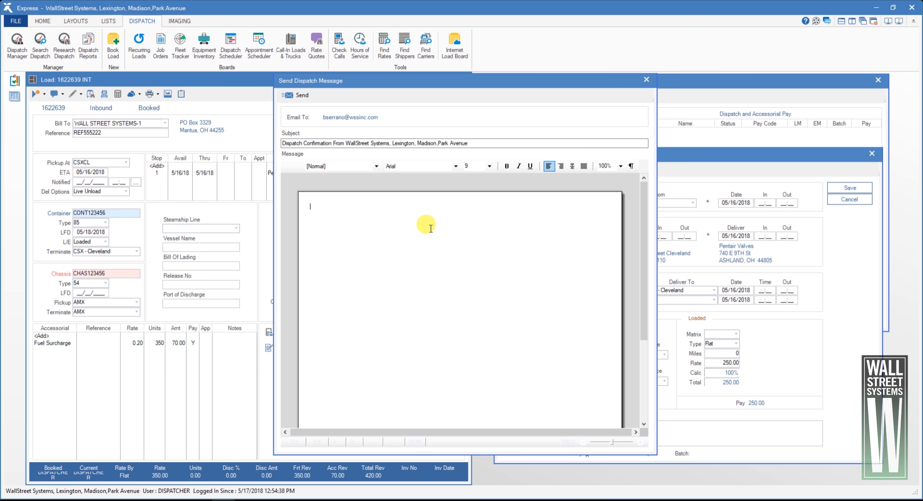
left_click(302, 96)
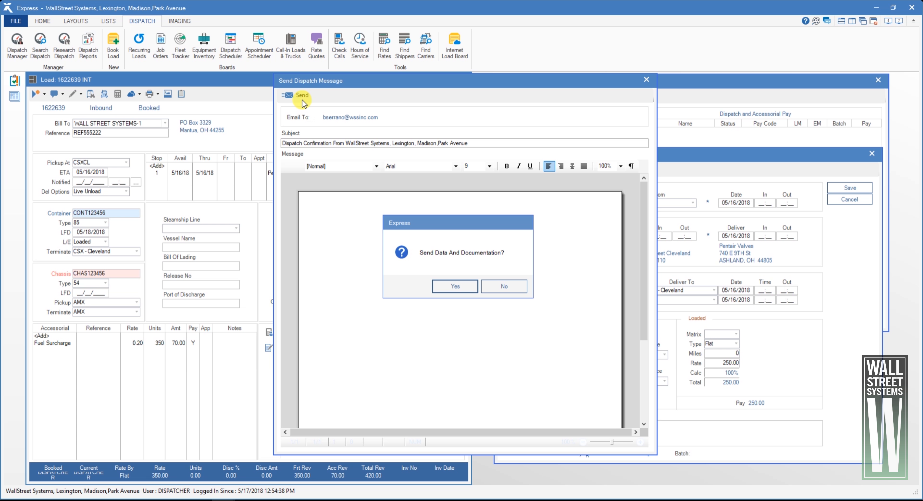
left_click(440, 286)
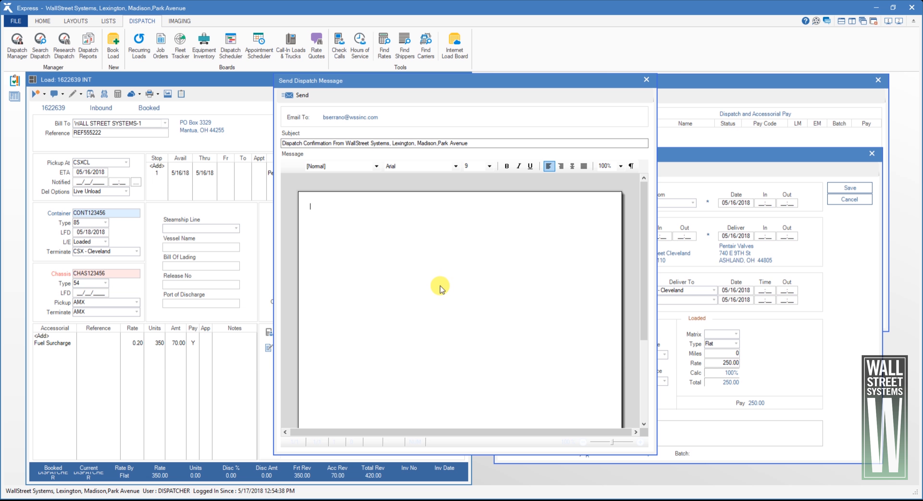
left_click(503, 291)
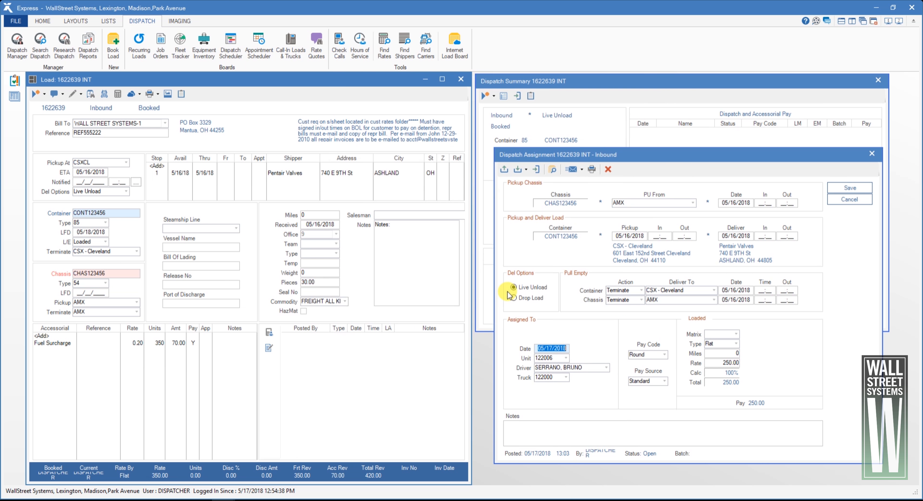
left_click(861, 191)
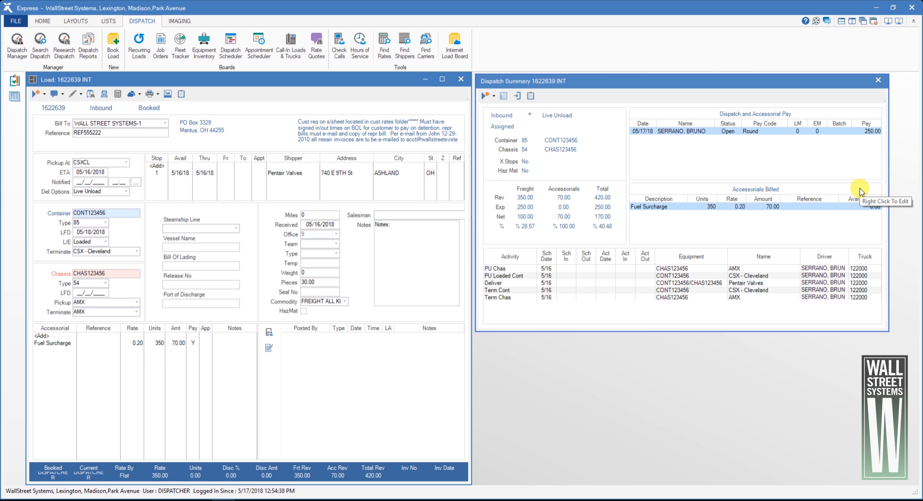
Pay the driver the billed Fuel Surcharge at a rate of 0.20 for 350 units, save it, and close the dispatch summary.
right_click(706, 209)
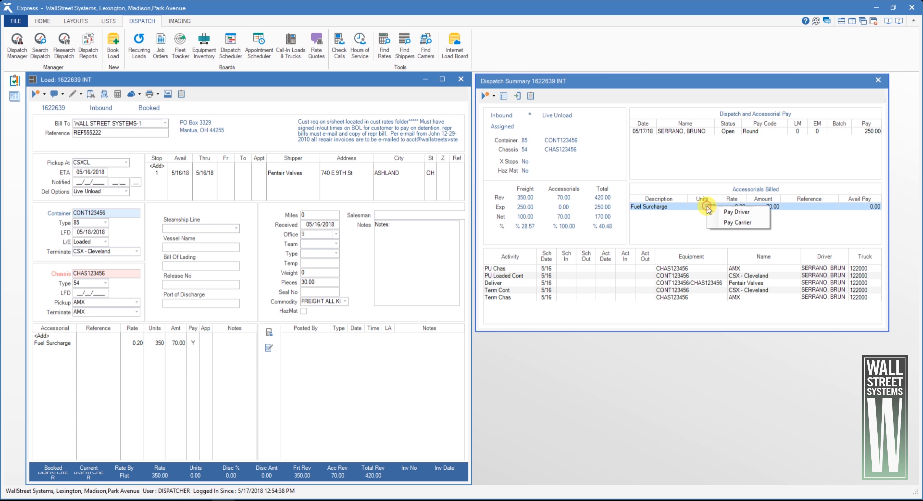
left_click(744, 213)
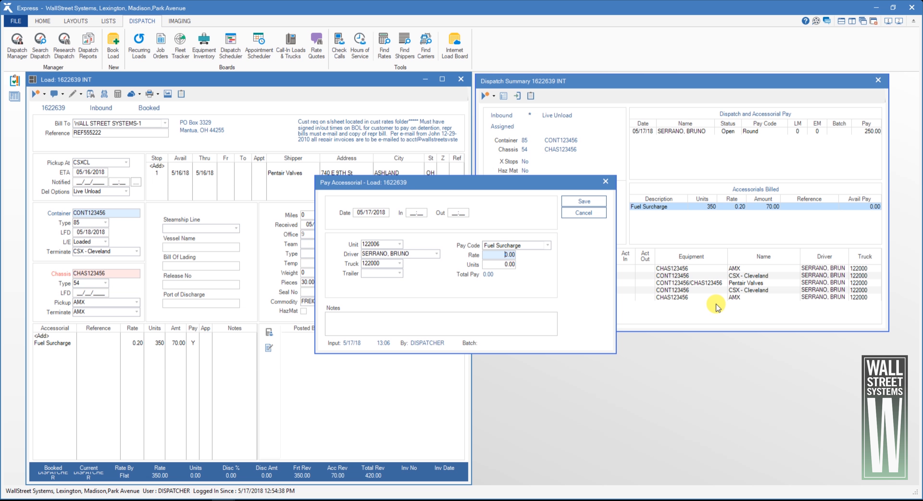
left_click_drag(501, 256, 543, 259)
type(".20")
key("Tab")
type("350")
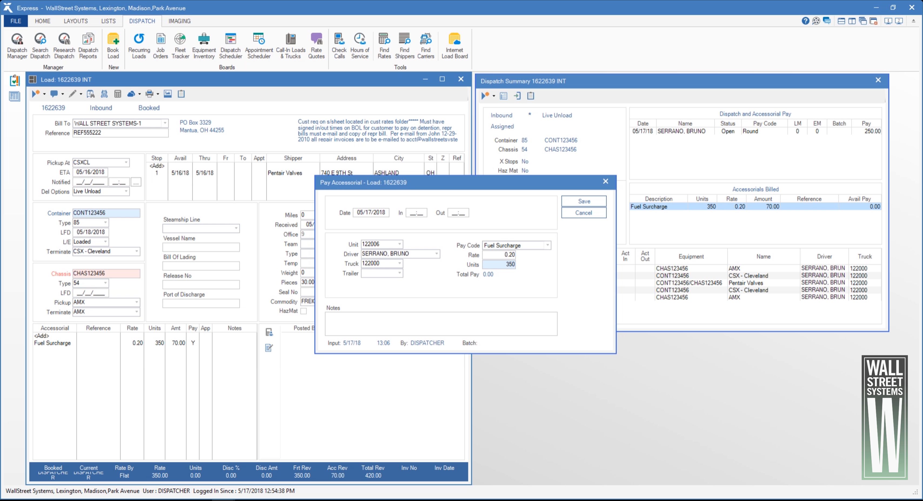
key("Tab")
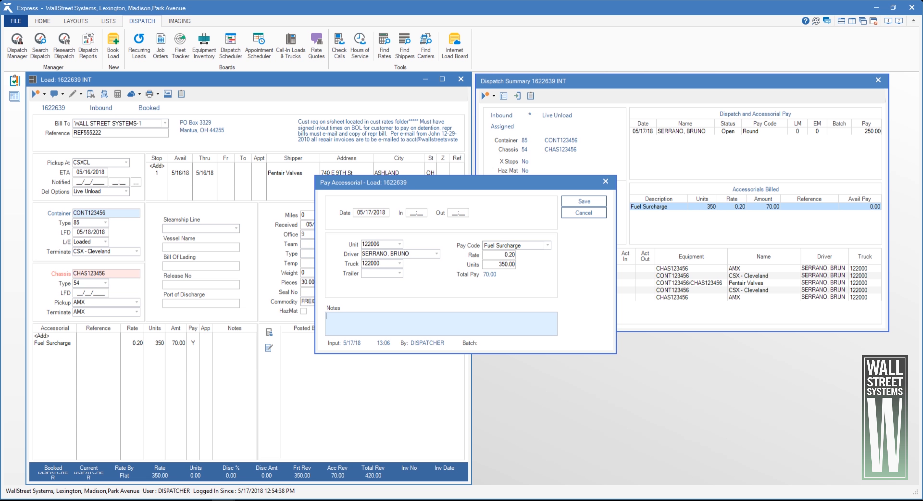
left_click(572, 201)
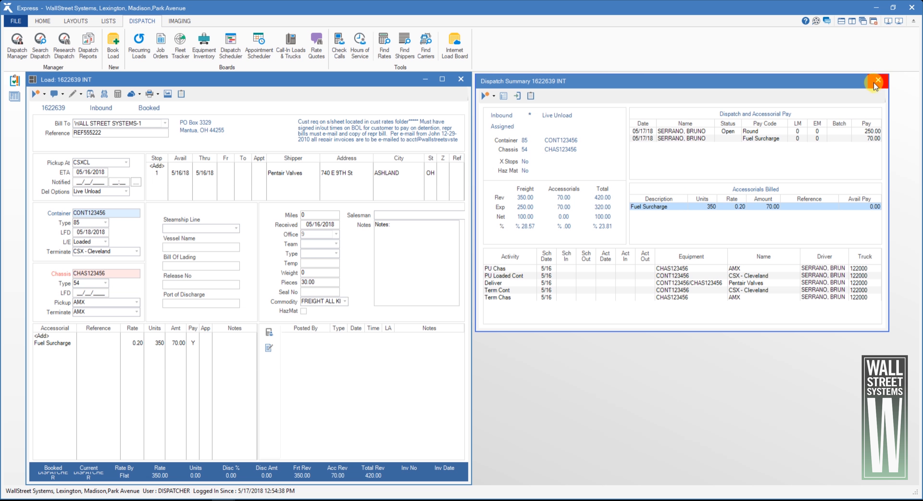
left_click(876, 80)
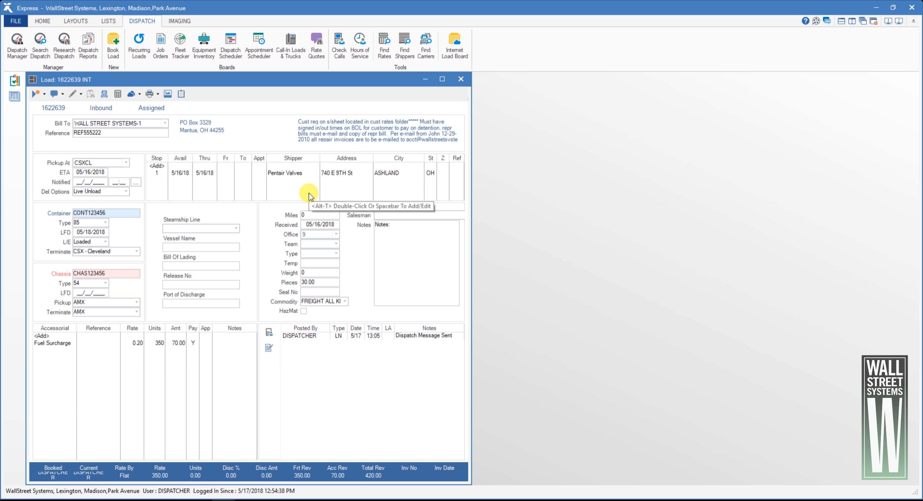
Generate the Loadsheet print preview for the assigned load.
left_click(150, 94)
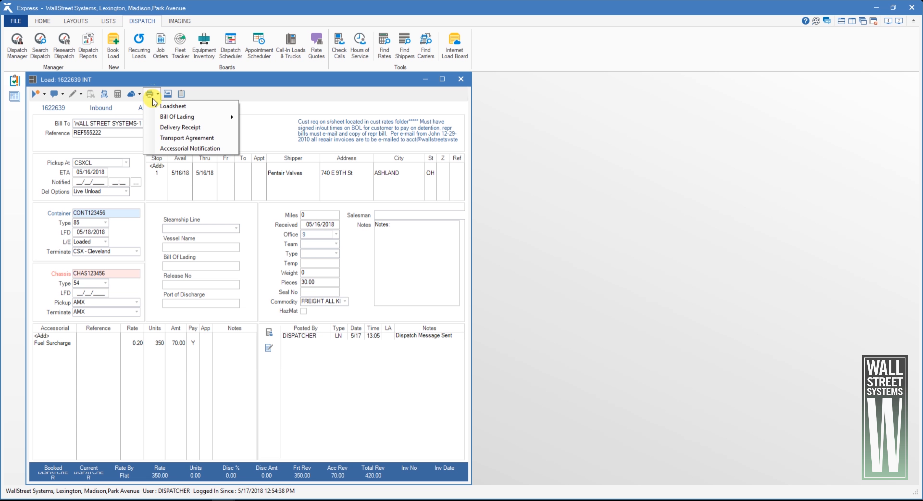
left_click(193, 106)
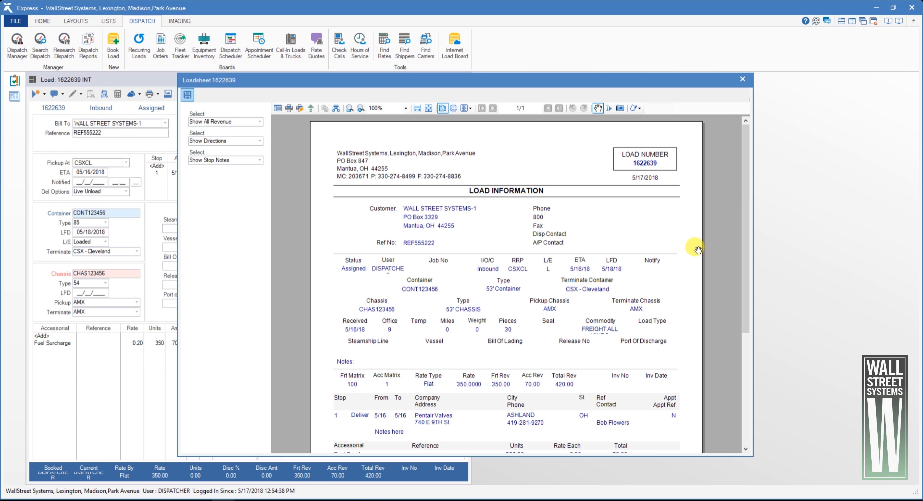
left_click_drag(649, 370, 640, 396)
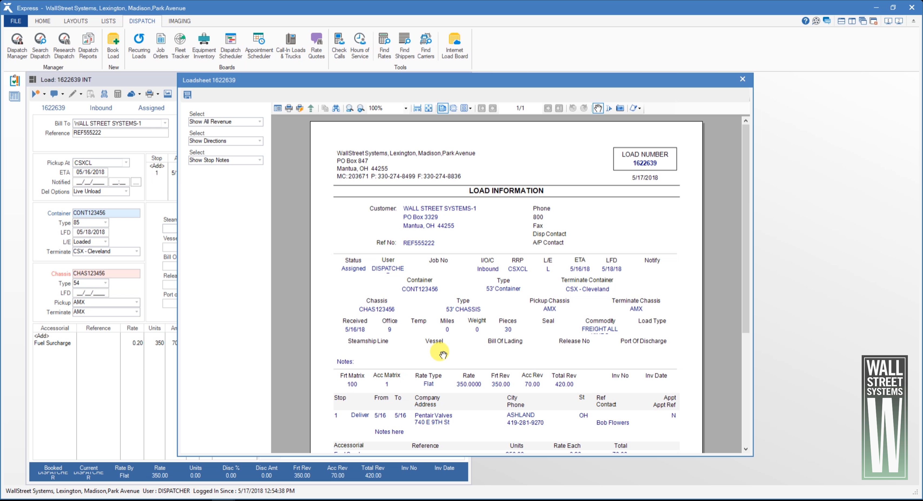
Set the loadsheet to hide all revenue, directions and stop notes.
left_click(260, 122)
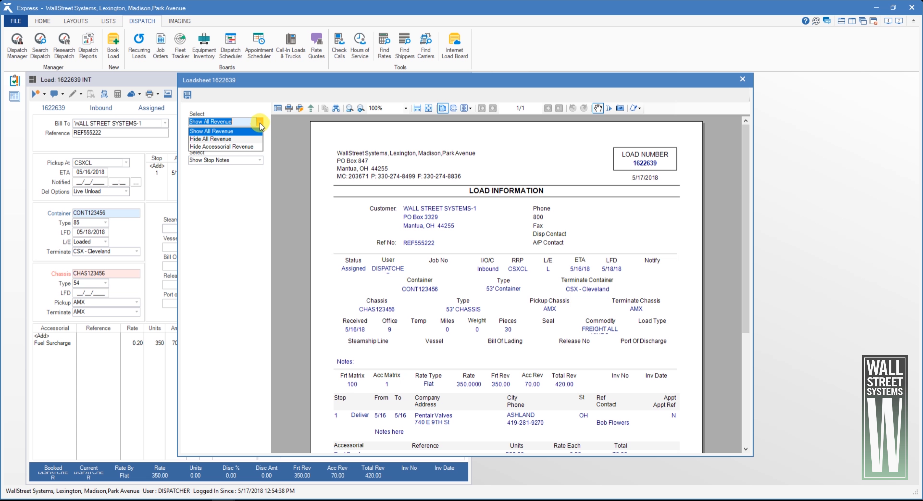
left_click(247, 139)
left_click(258, 141)
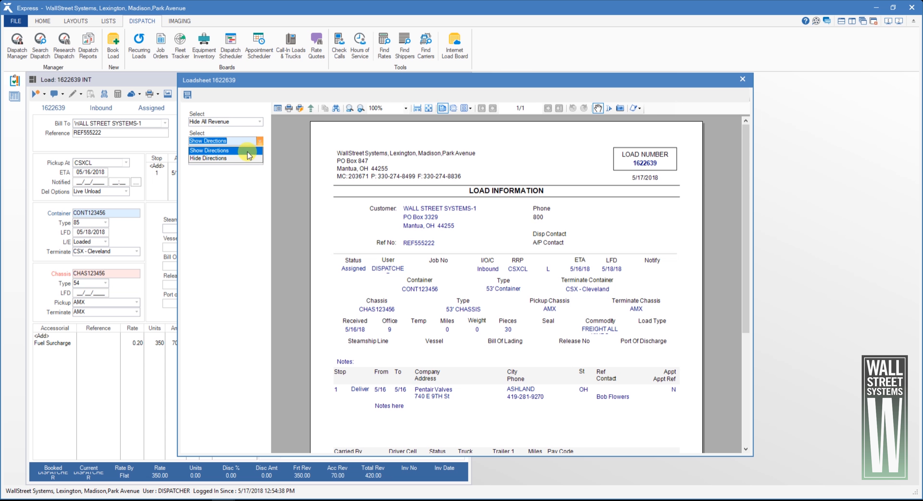
left_click(247, 159)
left_click(255, 160)
left_click(245, 177)
Check the loadsheet preview from top to bottom and save it.
scroll(536, 255, "down", 3)
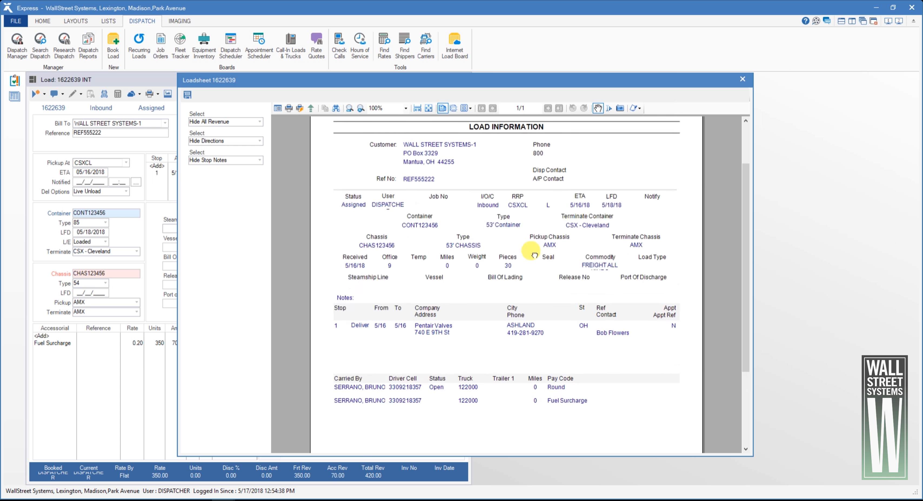
left_click_drag(535, 255, 534, 320)
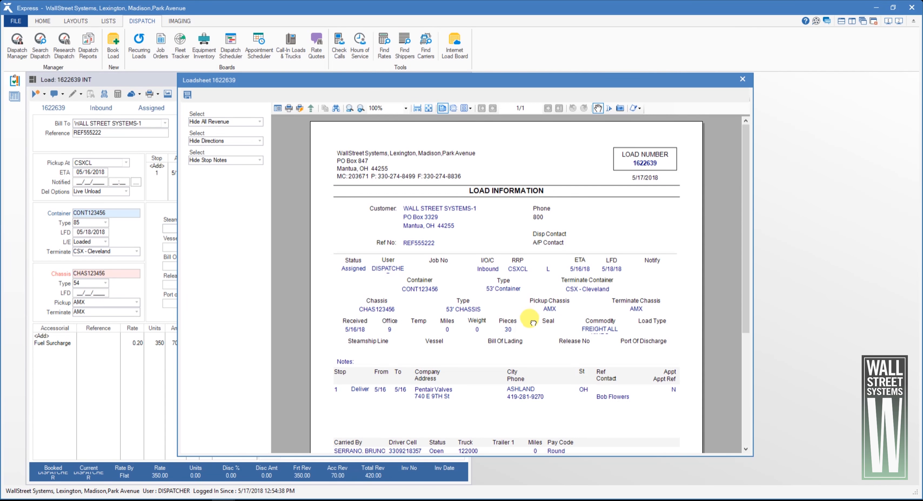
left_click(190, 96)
left_click(505, 285)
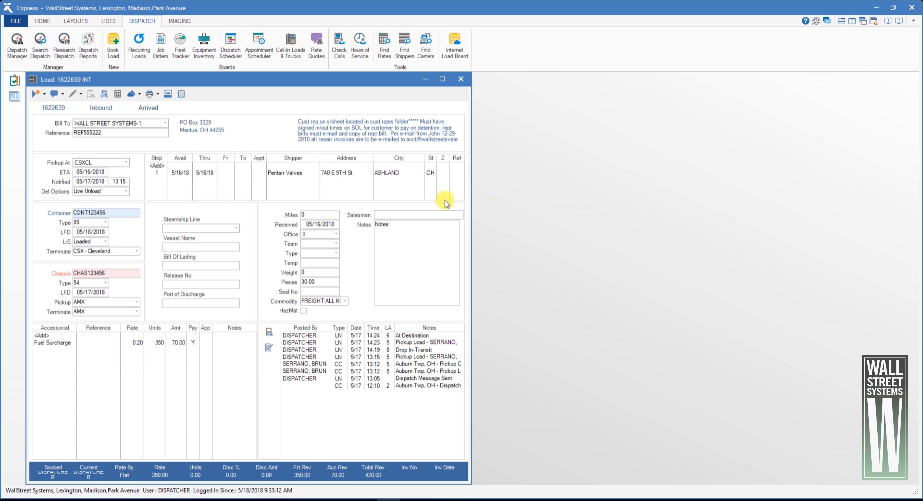
Review the load's backup images for the Bill of Lading, Delivery Receipt and Interchange, and close the viewer.
left_click(169, 94)
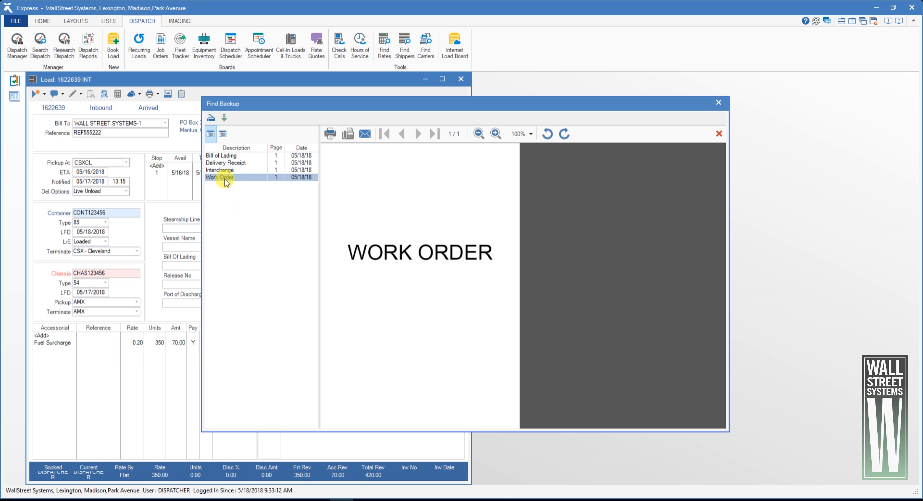
left_click(224, 155)
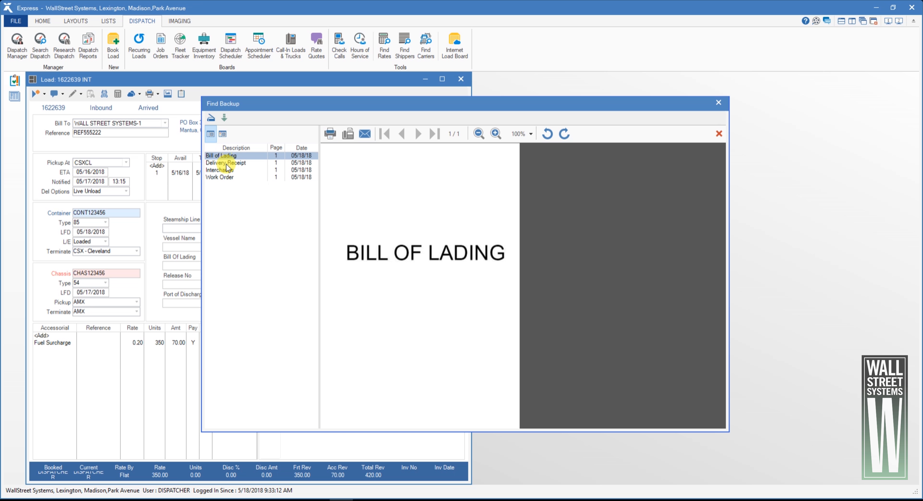
left_click(227, 164)
left_click(227, 170)
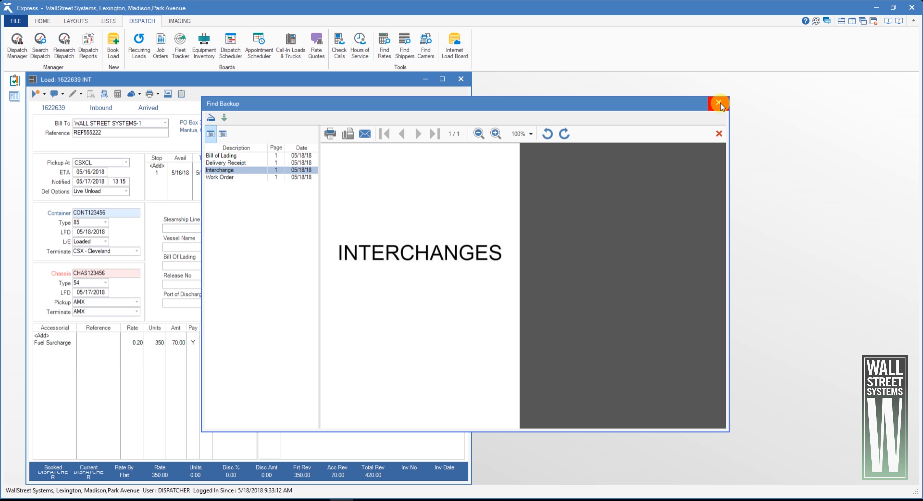
left_click(719, 104)
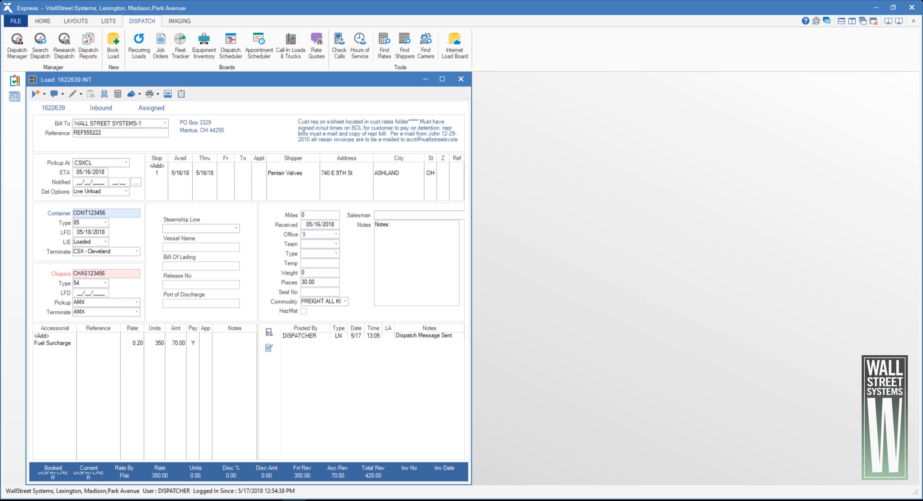
Open the Round assignment and record the chassis and container pickup with in and out times of 13:15 on 05/17/2018, and close the dispatch summary.
left_click(104, 94)
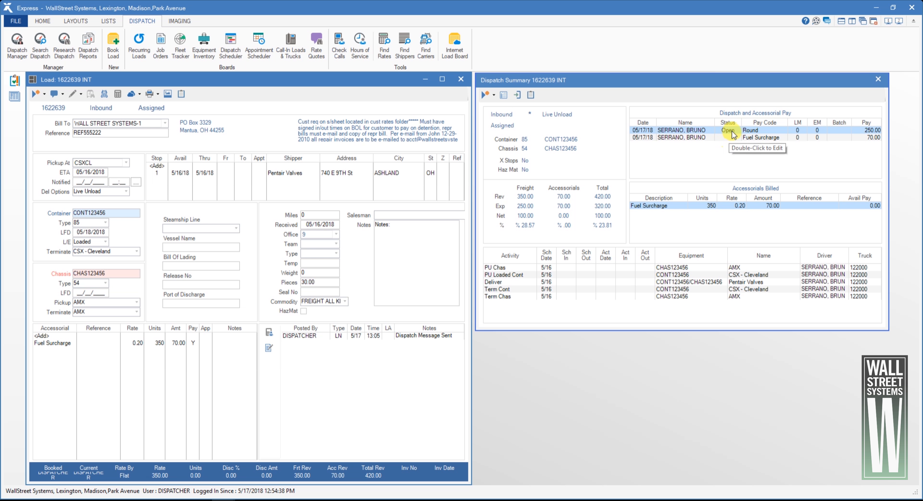
double_click(732, 136)
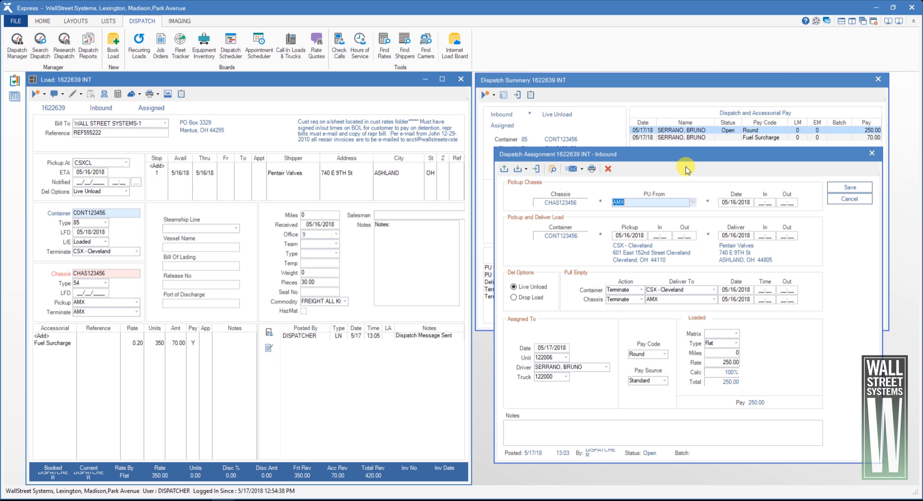
left_click(504, 171)
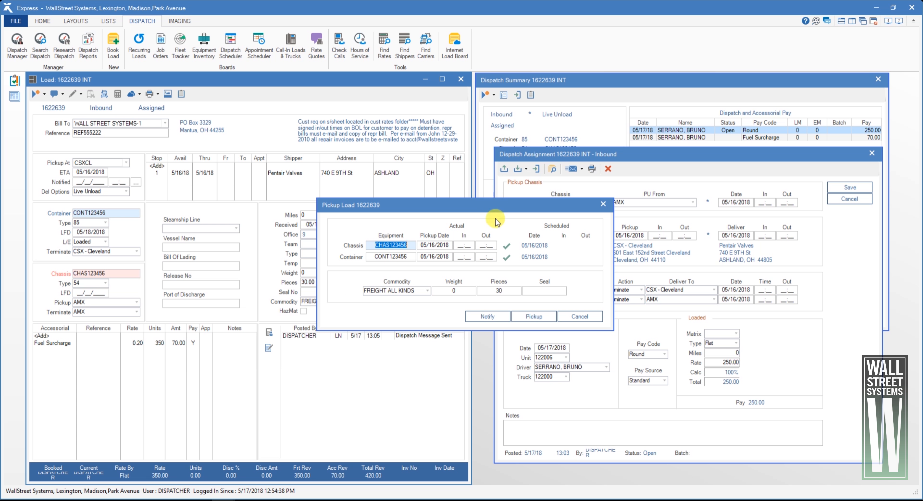
left_click(507, 249)
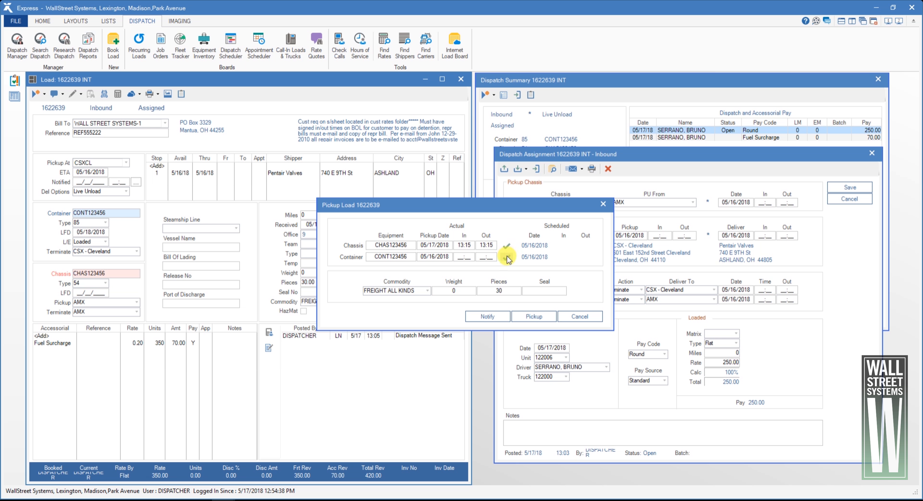
left_click(508, 259)
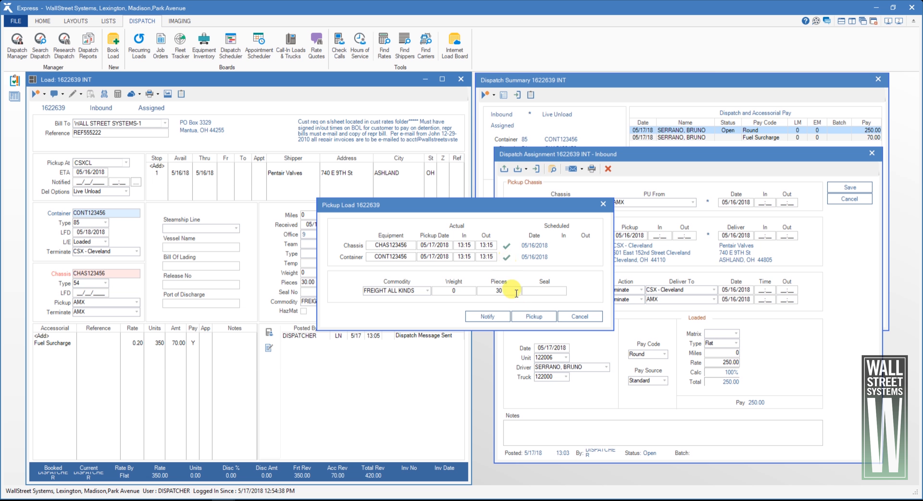
left_click(530, 319)
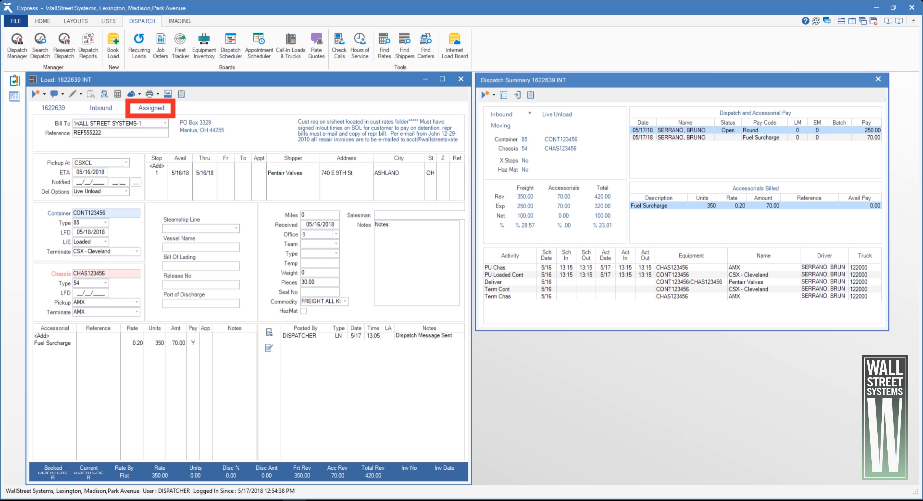
left_click(879, 79)
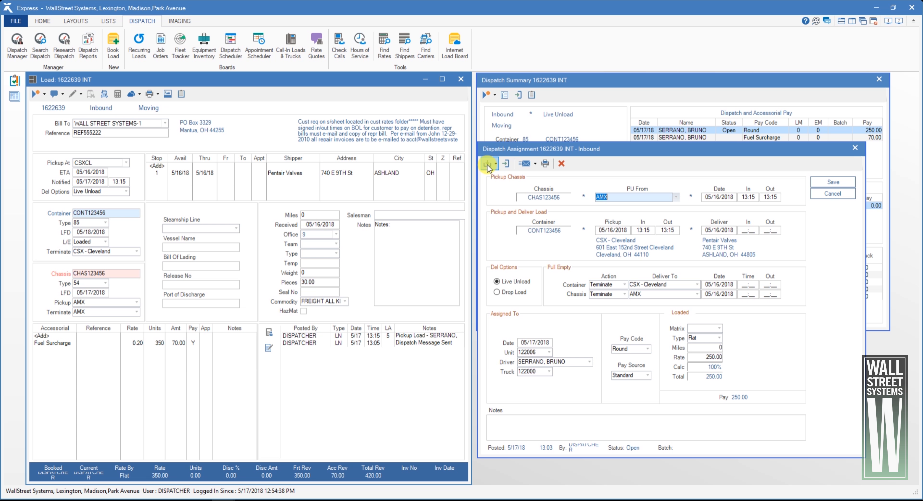
Start an in-transit drop from the dispatch assignment with time in 02:00 and time out 03:00.
left_click(488, 166)
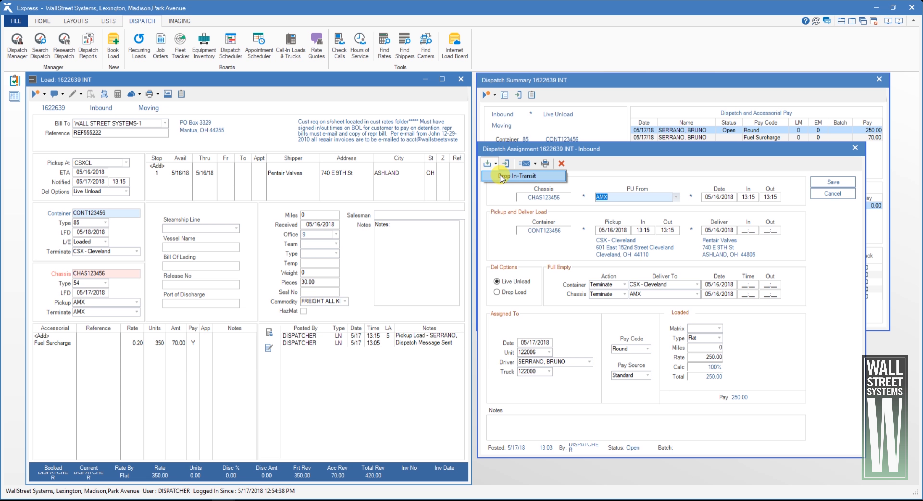
left_click(501, 177)
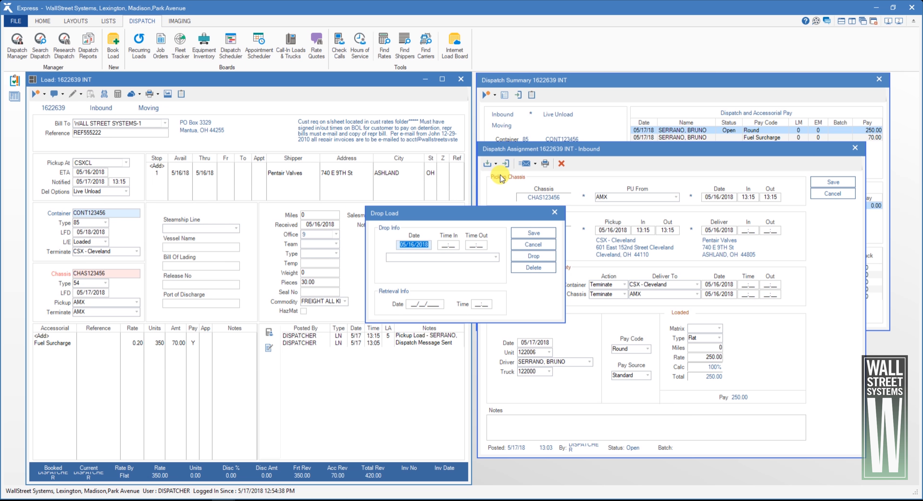
left_click(441, 244)
type("0200")
key("Tab")
type("0300")
key("Tab")
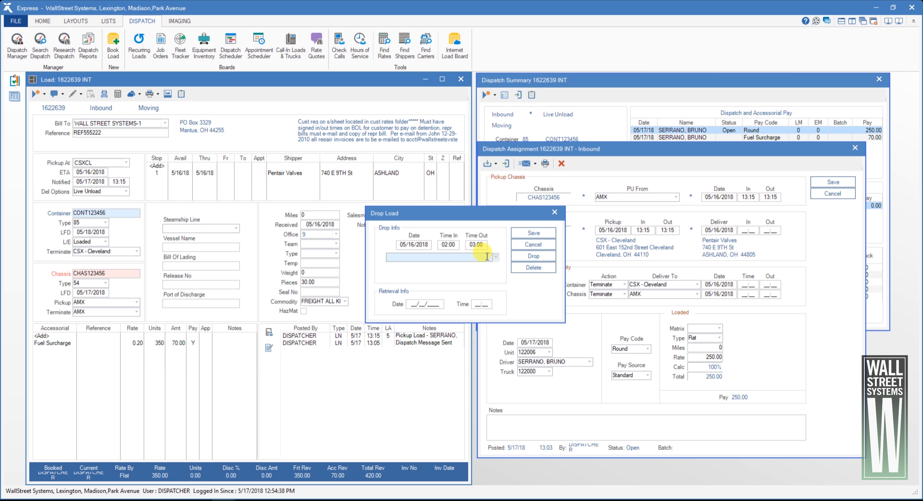
Choose Pentair Valves in Ashland as the drop location, drop the load now, and close the dispatch summary.
left_click(487, 256)
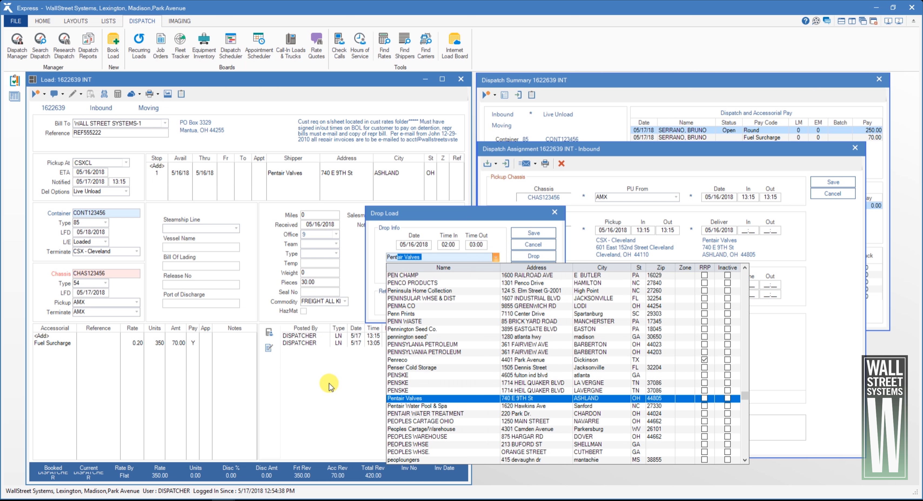
key("Tab")
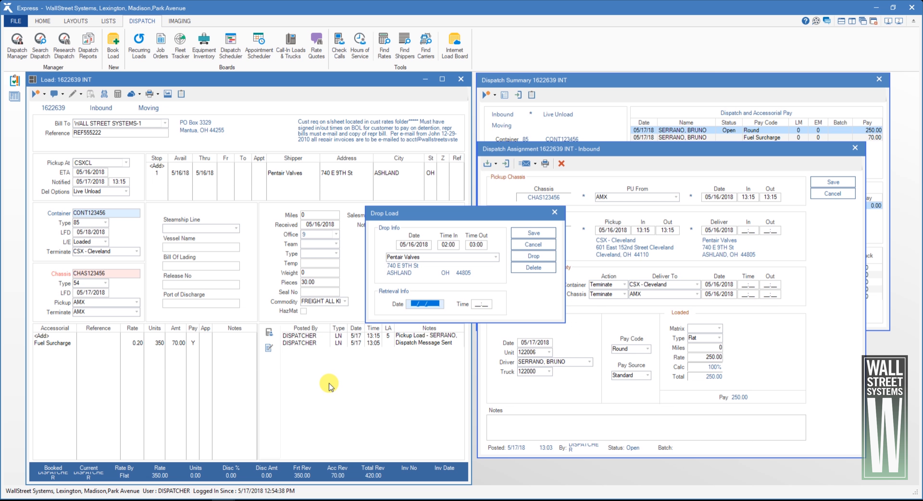
left_click(538, 261)
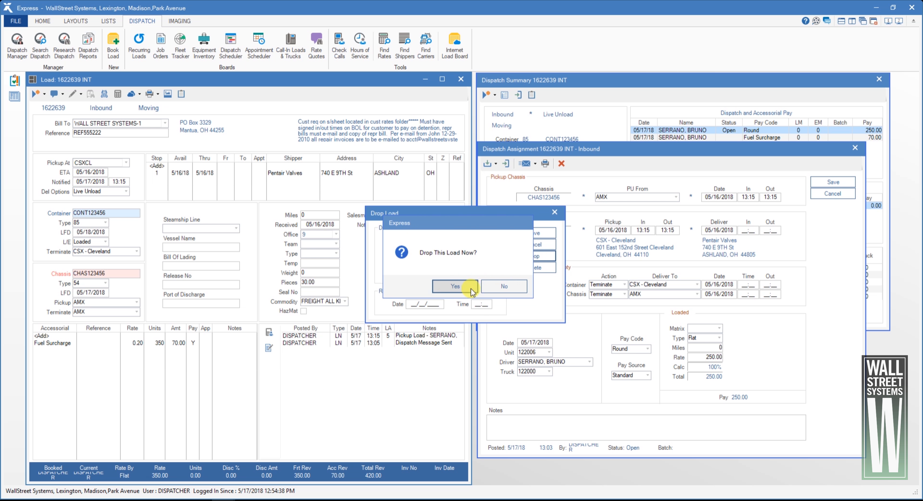
left_click(470, 289)
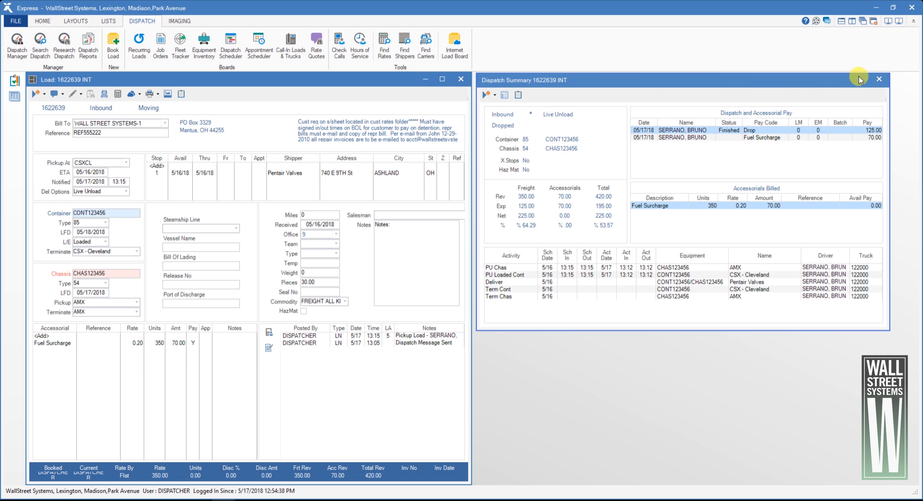
left_click(880, 79)
Reopen the CONT123456 load from the available intermodal loads, assign its empty pull to the driver of unit 122006, and save the assignment.
left_click(18, 49)
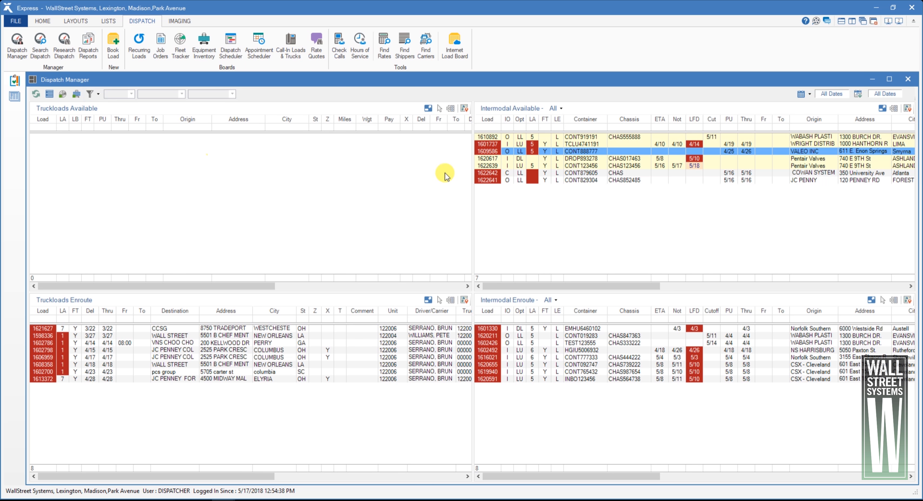
double_click(485, 166)
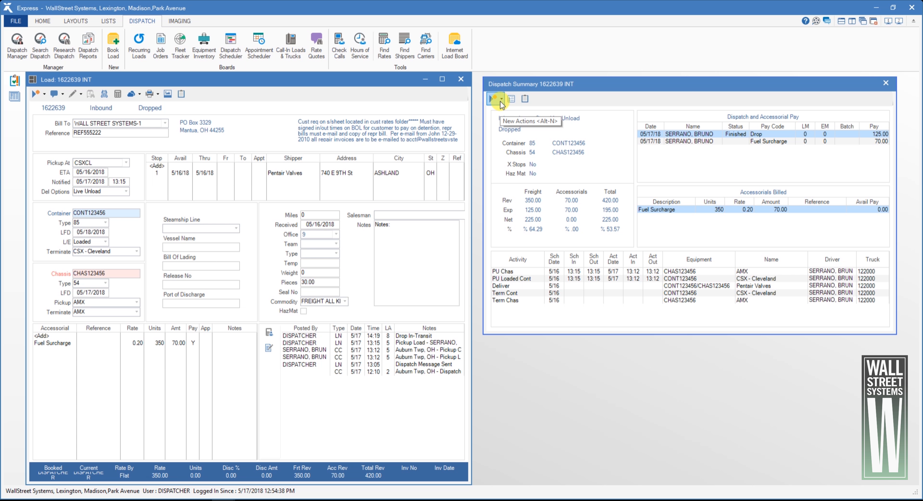
left_click(501, 102)
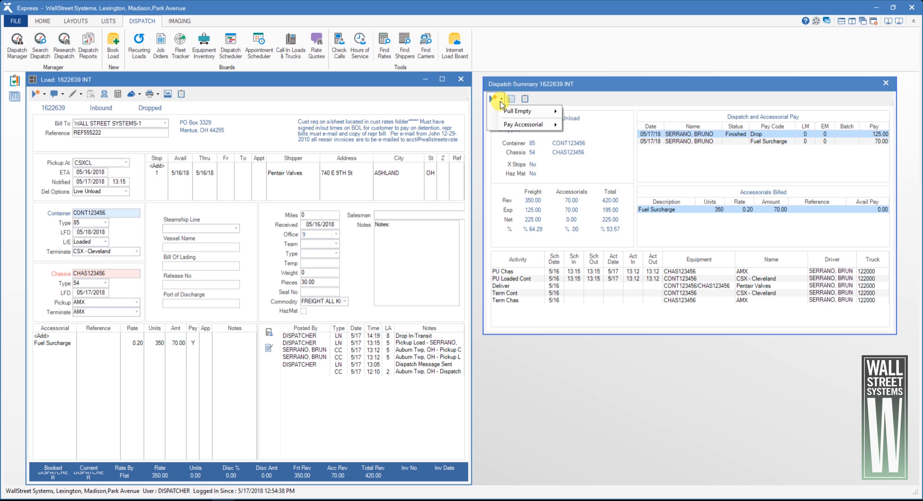
mouse_move(511, 112)
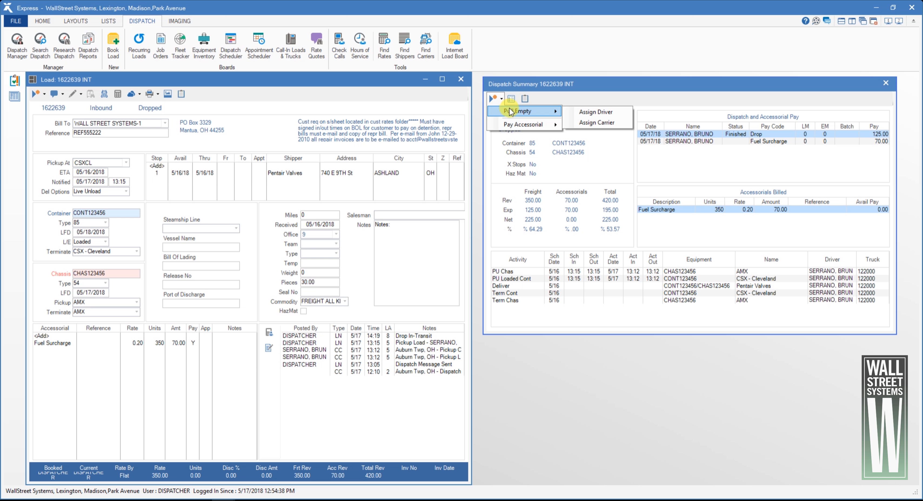
left_click(586, 115)
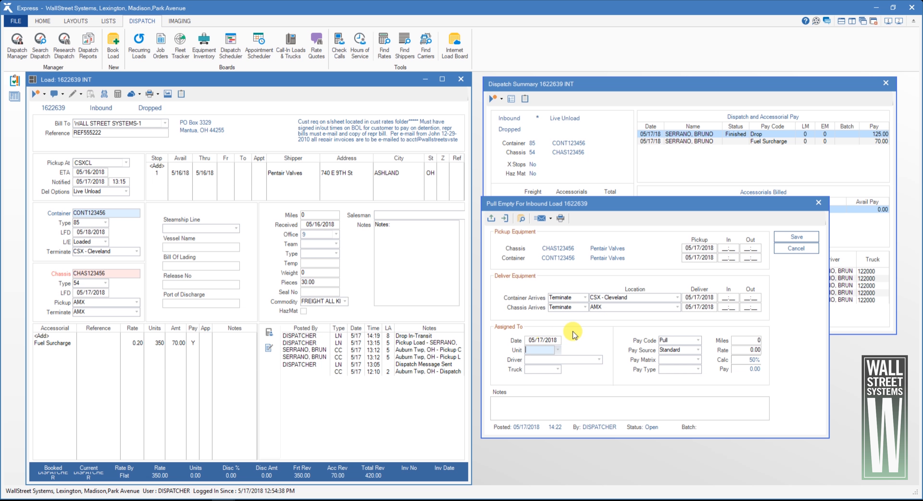
type("122006")
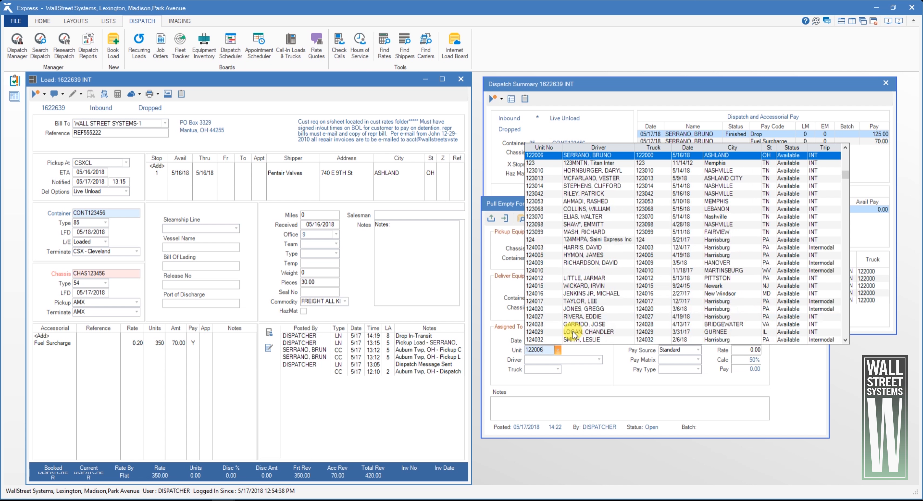
key("Tab")
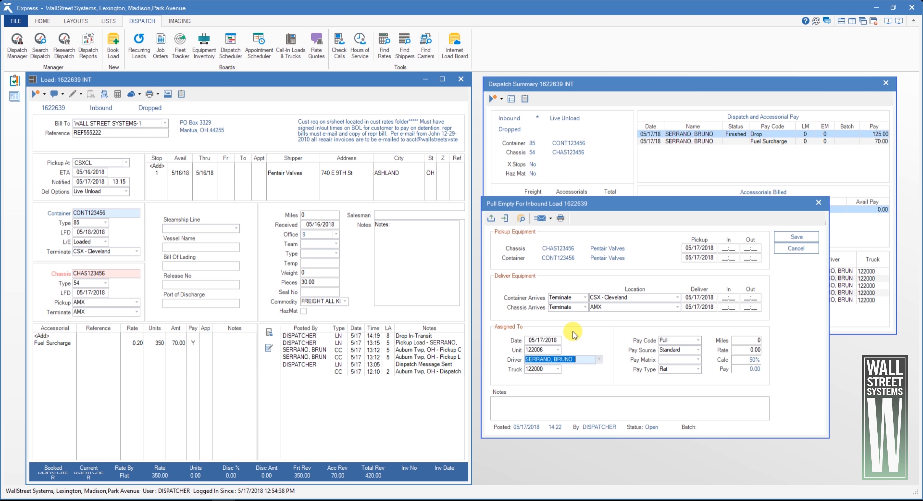
left_click(789, 236)
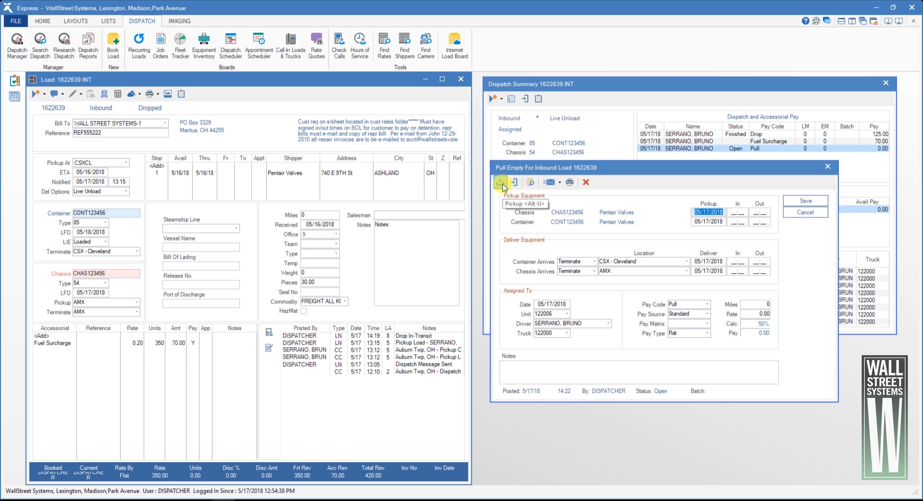
Record the empty chassis and container pickup with in and out times of 14:23, and close the dispatch summary.
left_click(501, 183)
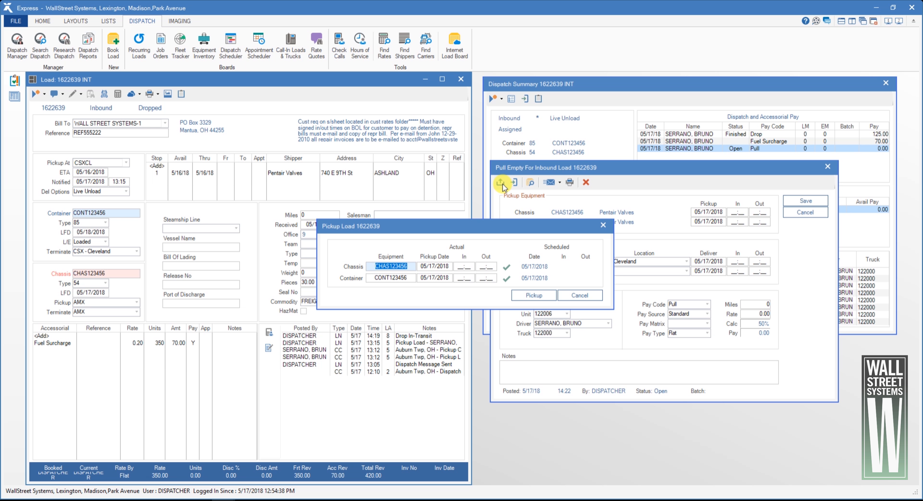
left_click(509, 269)
left_click(509, 281)
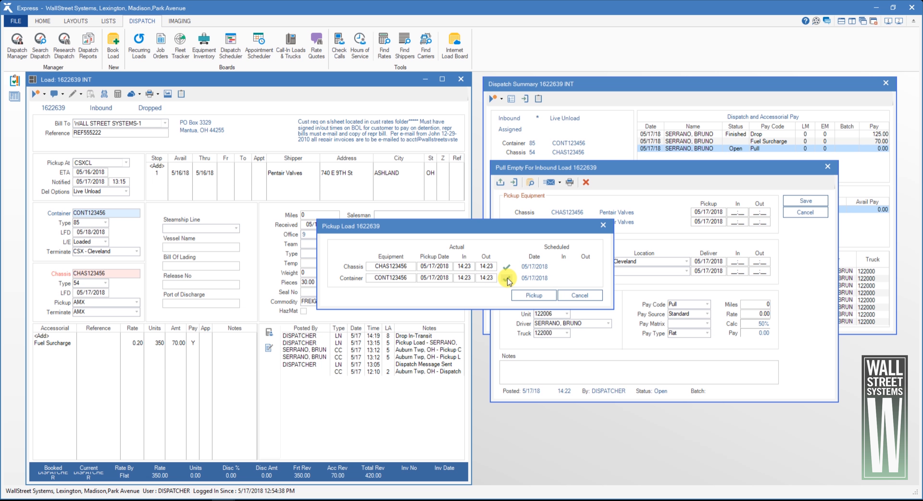
left_click(533, 297)
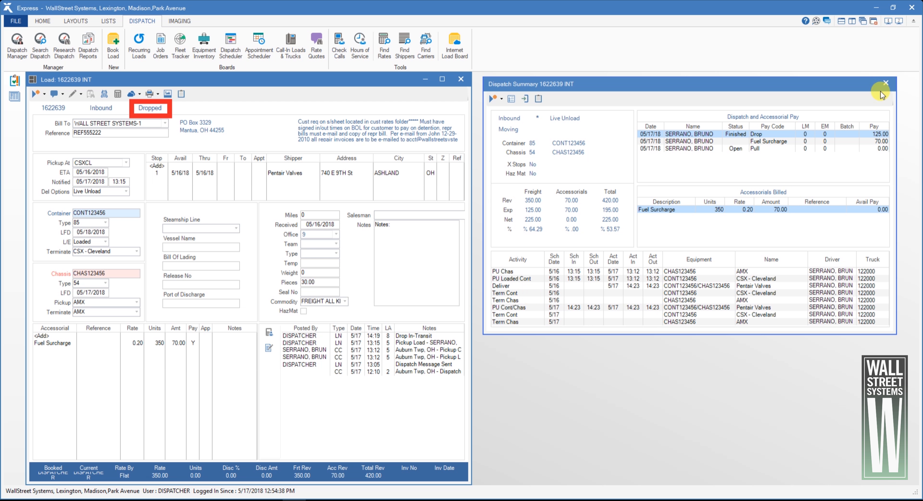
left_click(886, 83)
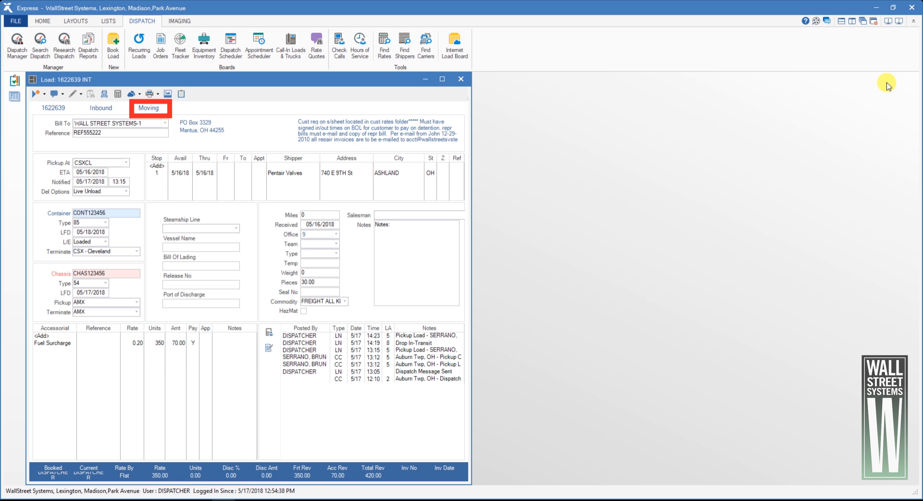
Arrive the CONT123456 empty pull with in and out times of 14:24, terminate the container and chassis, and close the dispatch summary.
left_click(104, 95)
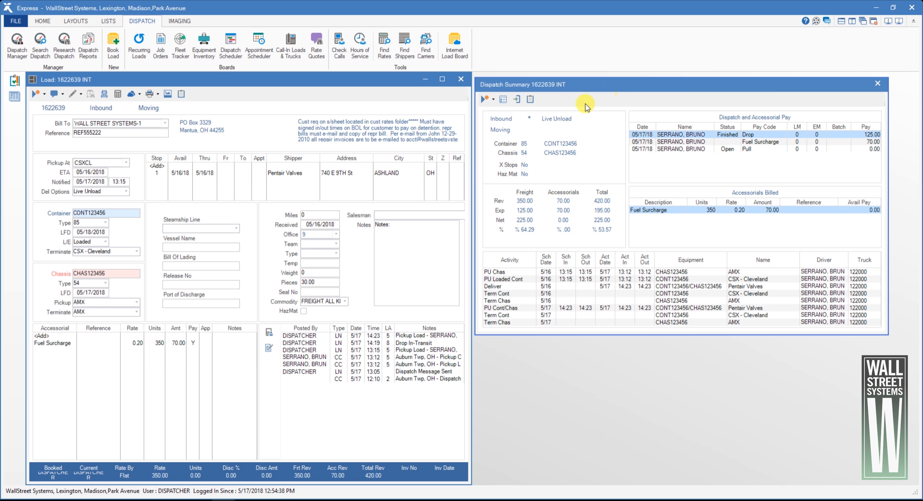
left_click(517, 99)
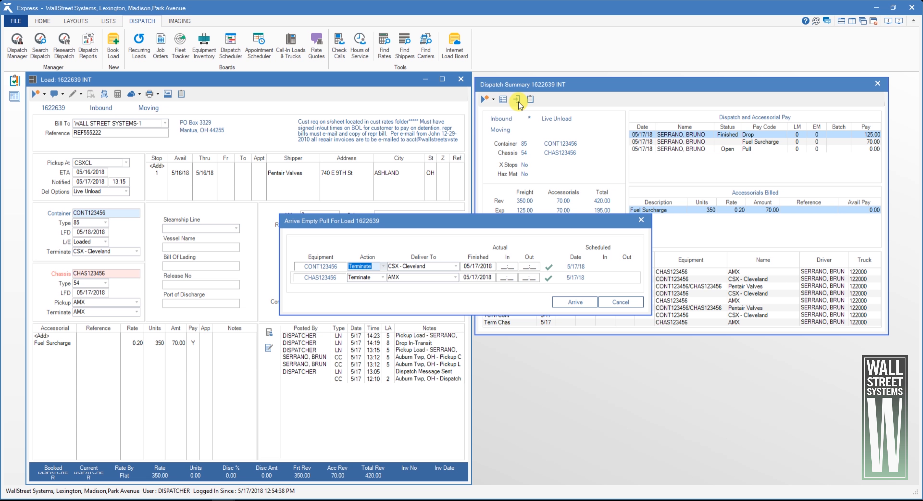
left_click(548, 267)
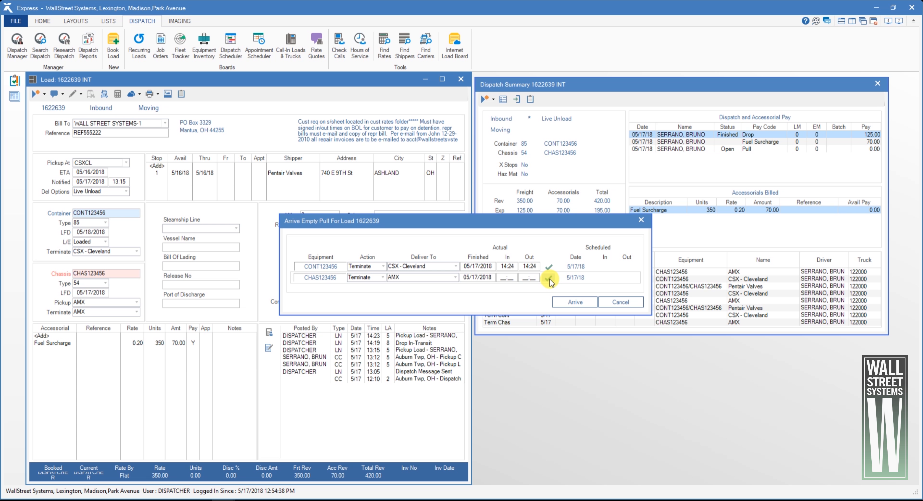
left_click(549, 278)
left_click(571, 303)
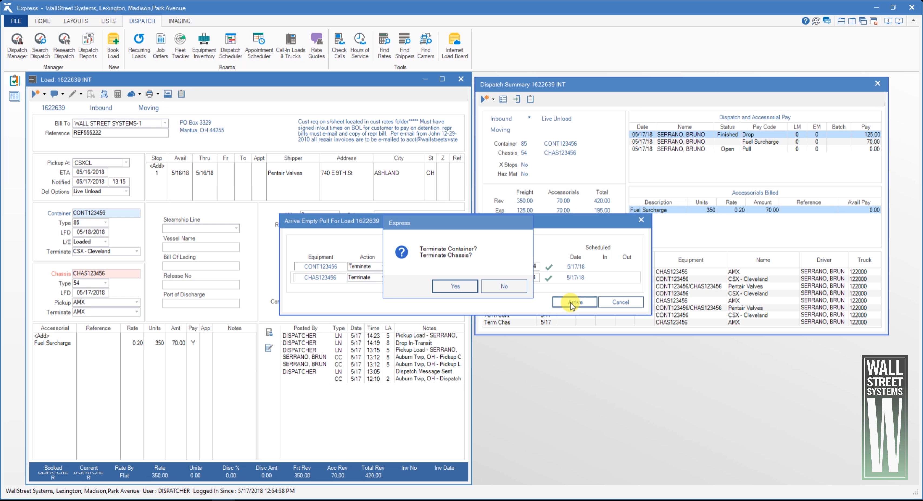
left_click(450, 287)
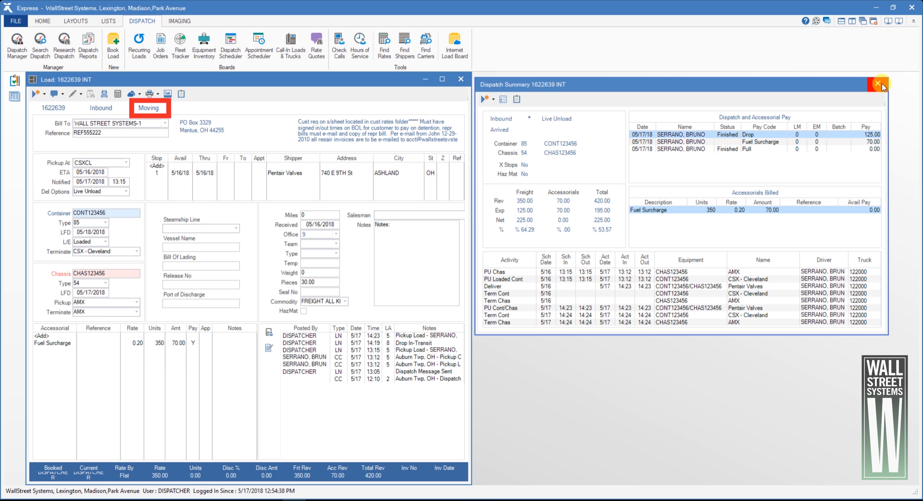
left_click(878, 84)
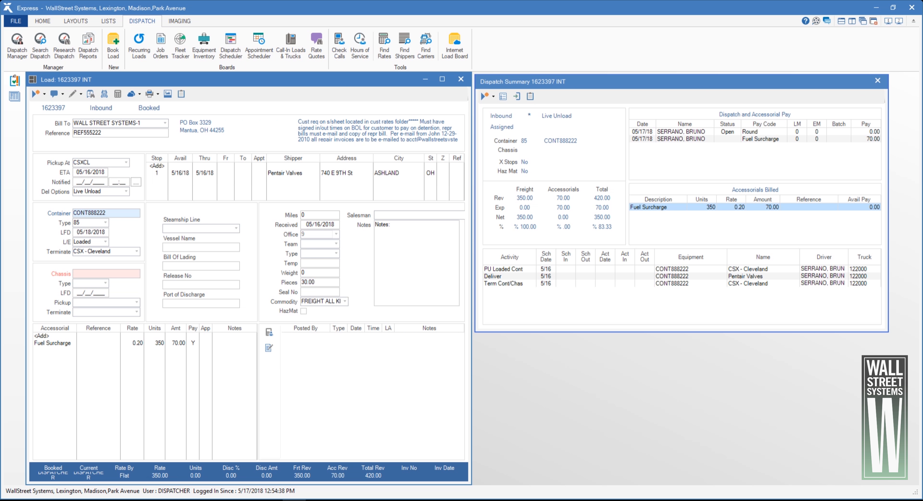
Arrive the CONT888222 load with delivery and termination times of 14:27 in and out, terminate the container, and close the dispatch summary.
left_click(517, 100)
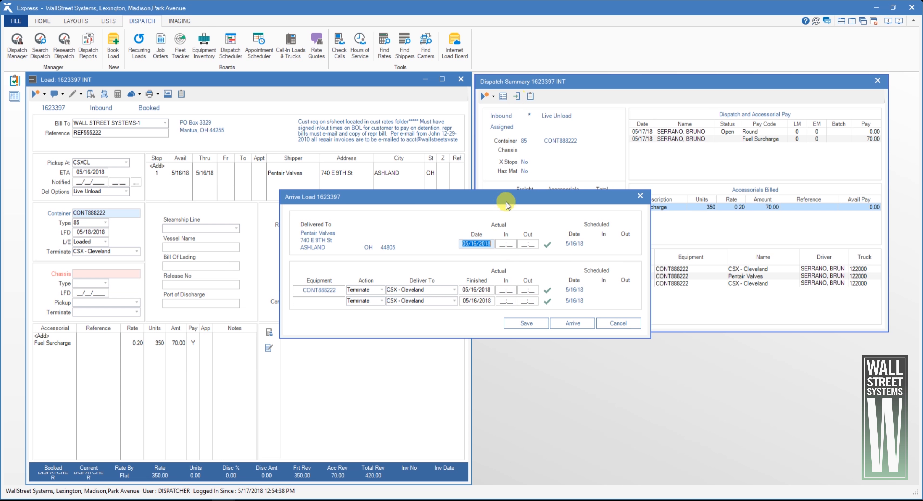
left_click(547, 246)
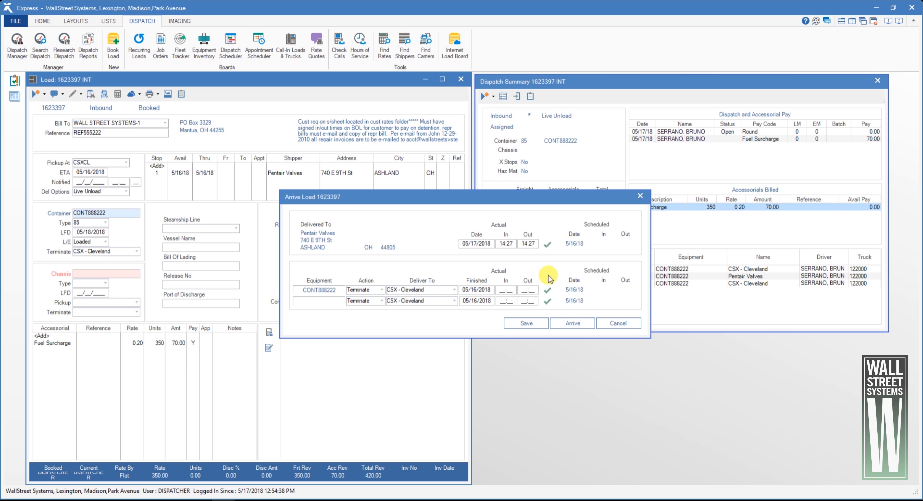
left_click(548, 291)
left_click(547, 301)
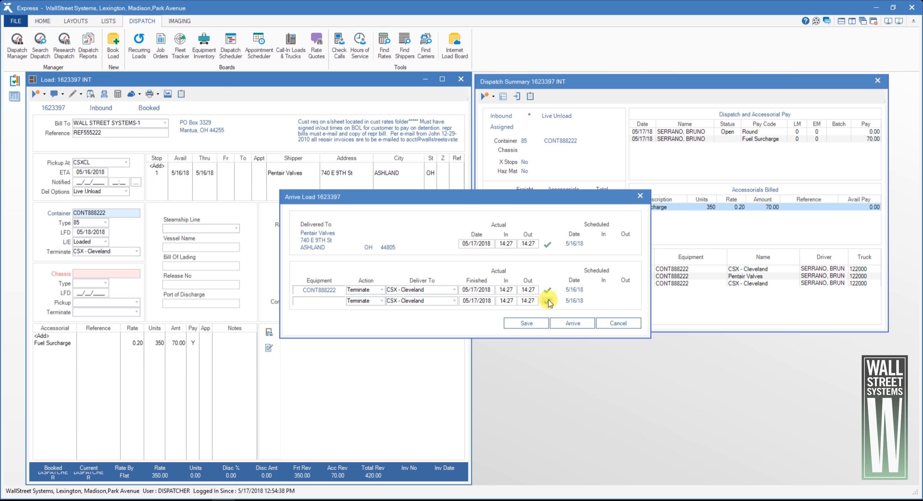
left_click(571, 327)
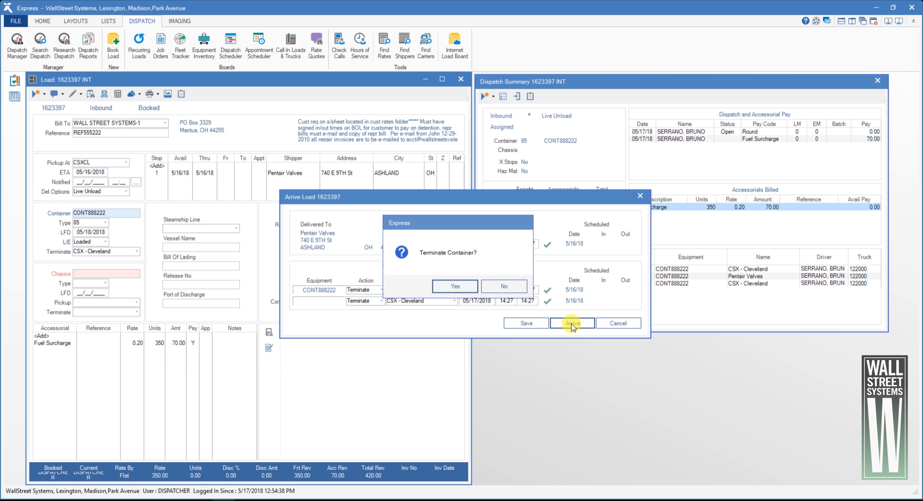
left_click(453, 287)
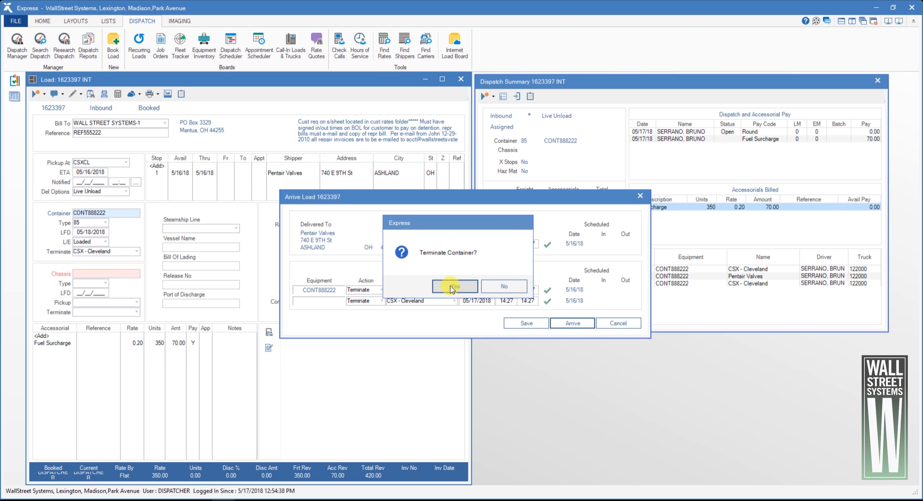
left_click(453, 287)
left_click(877, 80)
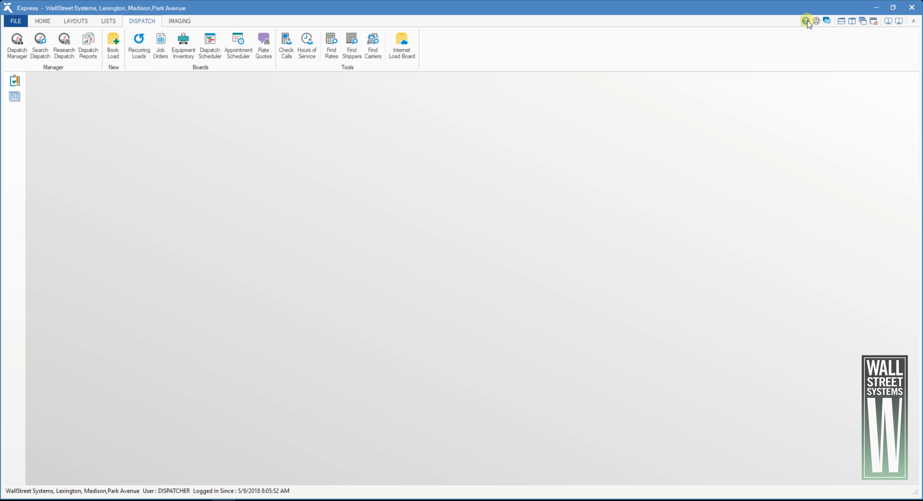
Open the Express TMS Help Library.
key("F1")
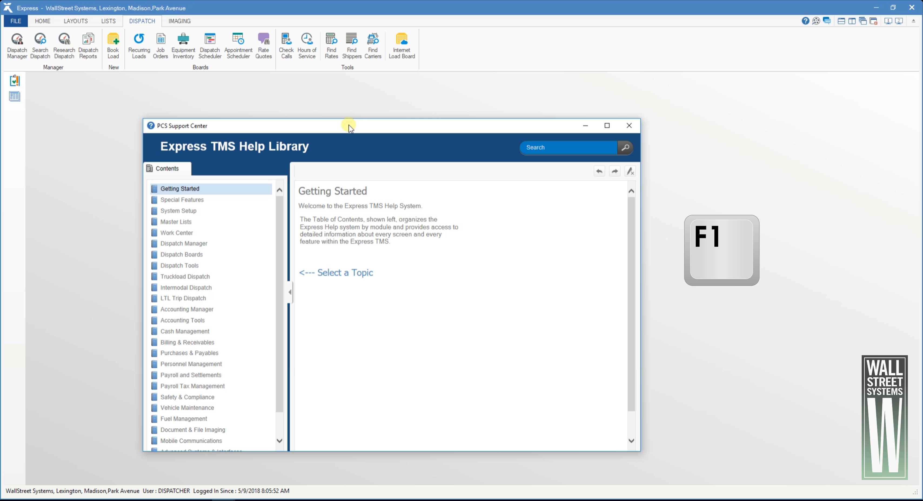